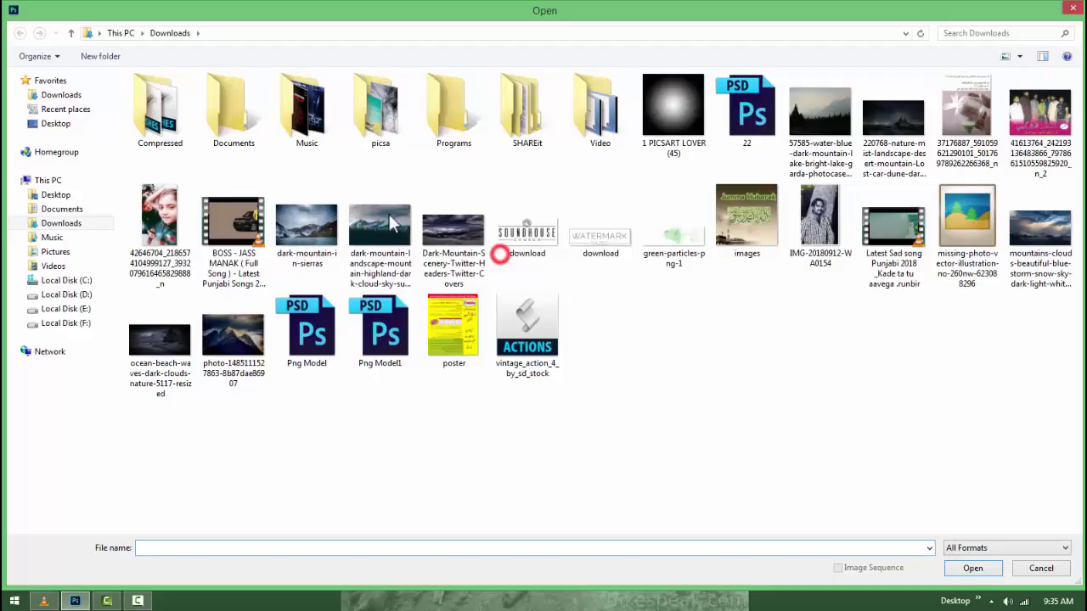
Open the dark mountain landscape and the rocky peak photo together
{"action": "left_click", "coordinate": [381, 234]}
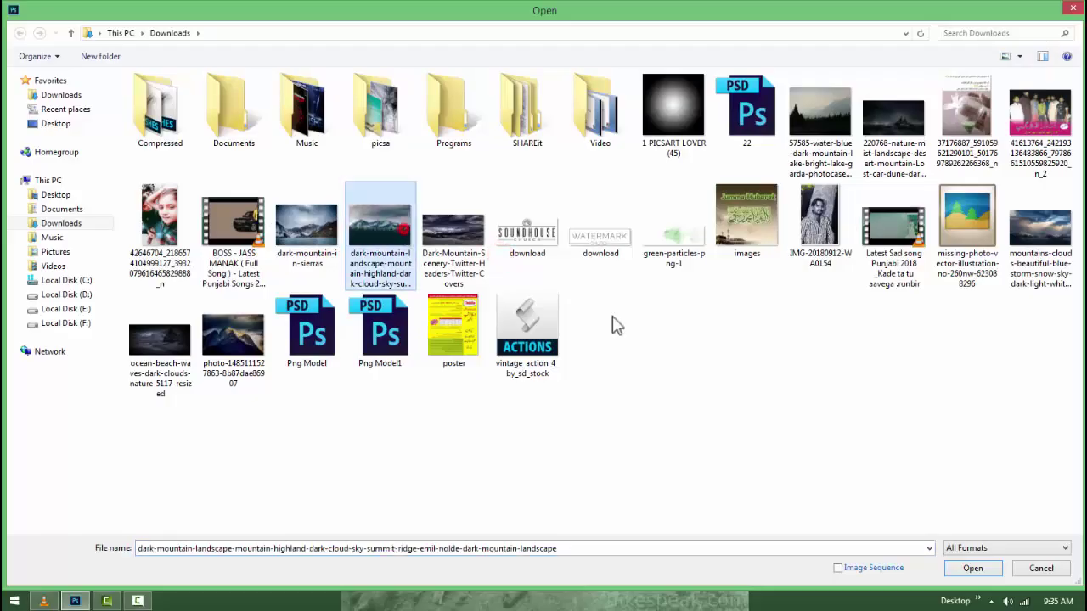
{"action": "left_click", "coordinate": [219, 355], "text": "ctrl"}
{"action": "left_click", "coordinate": [972, 568]}
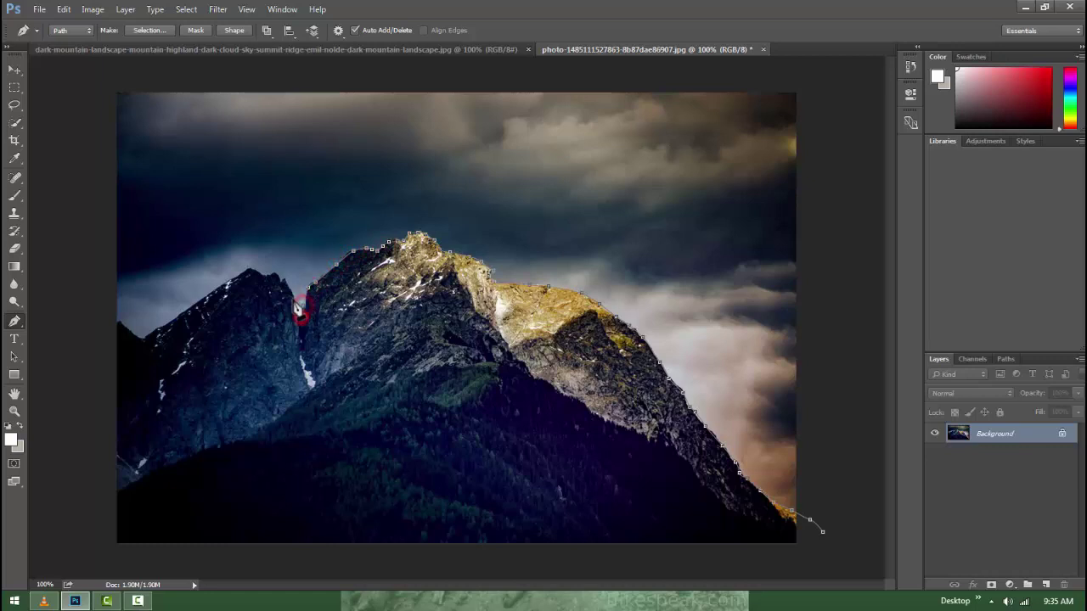
Close the ridge path, turn it into a selection, and copy the peak to Layer 1
{"action": "left_click", "coordinate": [221, 286]}
{"action": "scroll", "coordinate": [74, 338], "scroll_direction": "down", "scroll_amount": 3}
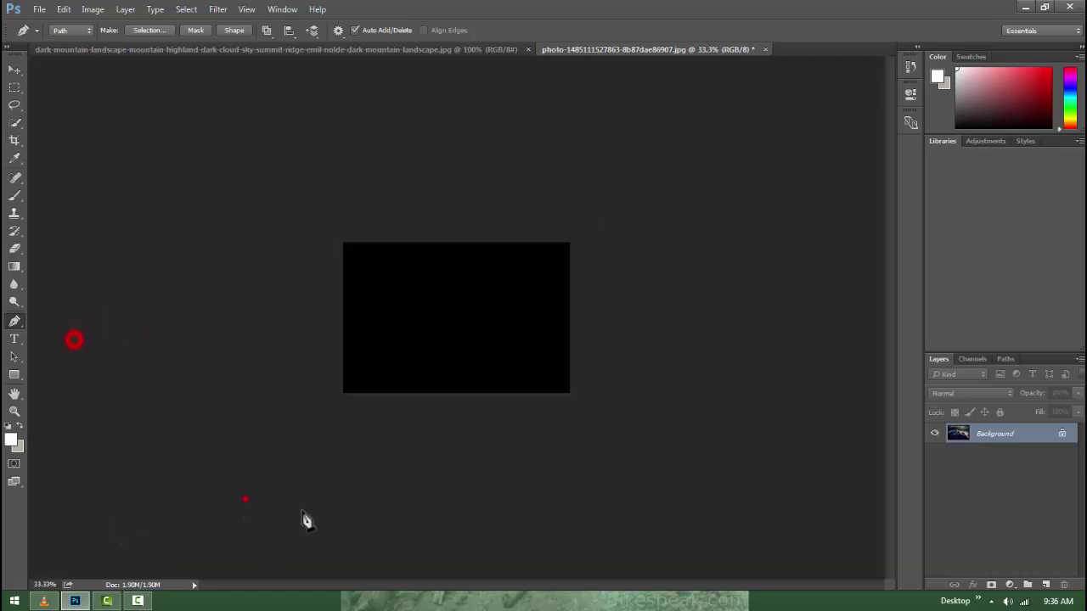
{"action": "right_click", "coordinate": [528, 395]}
{"action": "right_click", "coordinate": [456, 338]}
{"action": "left_click", "coordinate": [512, 91]}
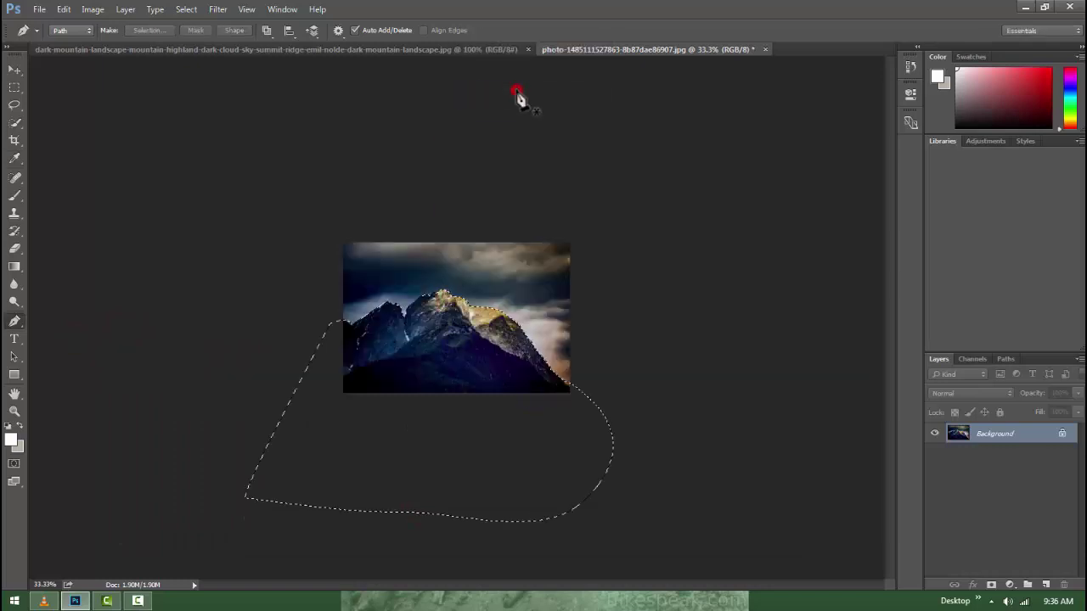
{"action": "key", "text": "ctrl+j"}
Float the rock photo window and drag Layer 1 toward the landscape with the Move tool
{"action": "scroll", "coordinate": [469, 274], "scroll_direction": "up", "scroll_amount": 1}
{"action": "scroll", "coordinate": [469, 274], "scroll_direction": "up", "scroll_amount": 2}
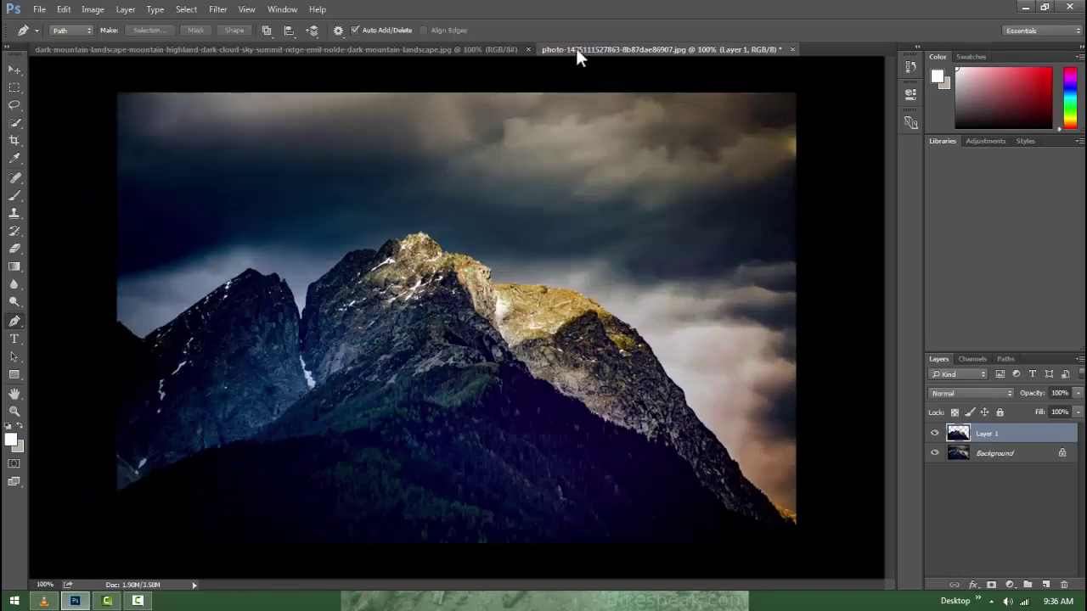
{"action": "left_click_drag", "start_coordinate": [576, 48], "coordinate": [631, 136]}
{"action": "key", "text": "v"}
{"action": "left_click", "coordinate": [466, 263]}
{"action": "left_click_drag", "start_coordinate": [839, 359], "coordinate": [436, 386]}
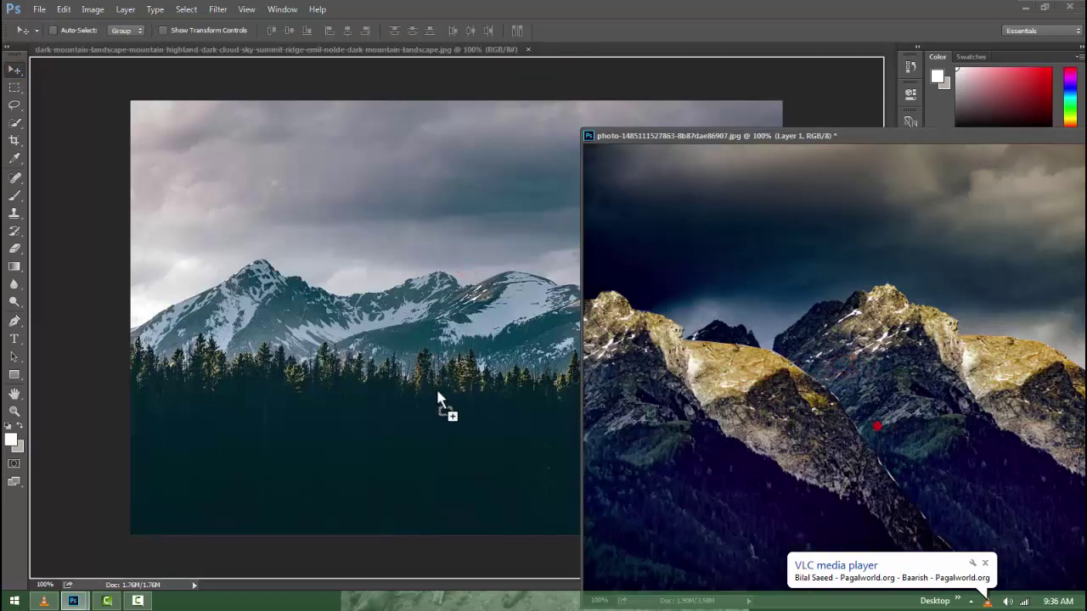
Drop the rocky peak into the landscape and close the rock photo without saving
{"action": "left_click_drag", "start_coordinate": [765, 136], "coordinate": [111, 280]}
{"action": "left_click", "coordinate": [525, 280]}
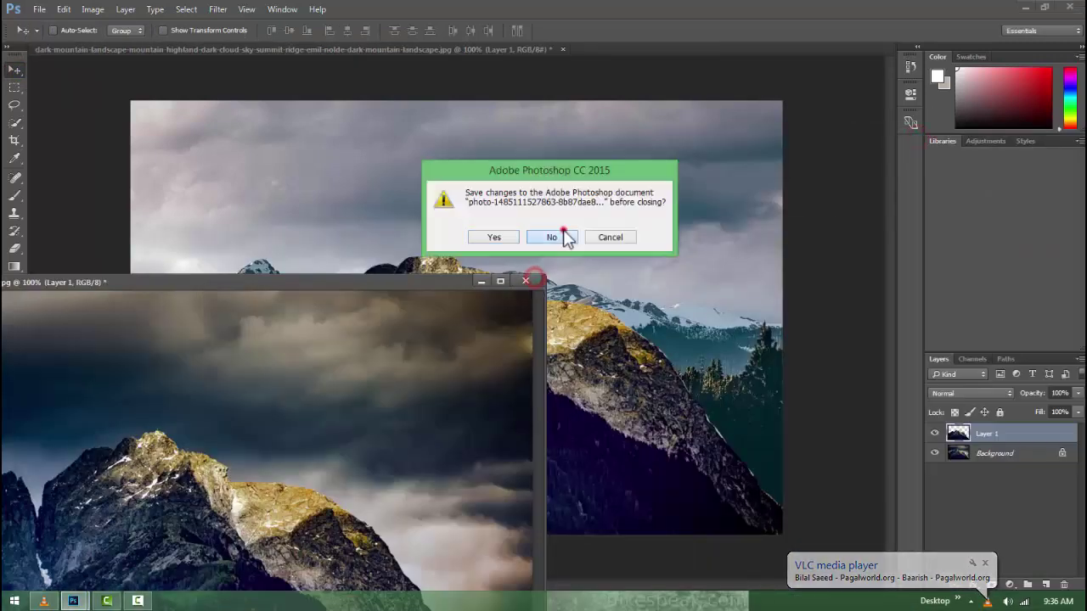
{"action": "left_click", "coordinate": [552, 237]}
{"action": "left_click_drag", "start_coordinate": [563, 388], "coordinate": [555, 380]}
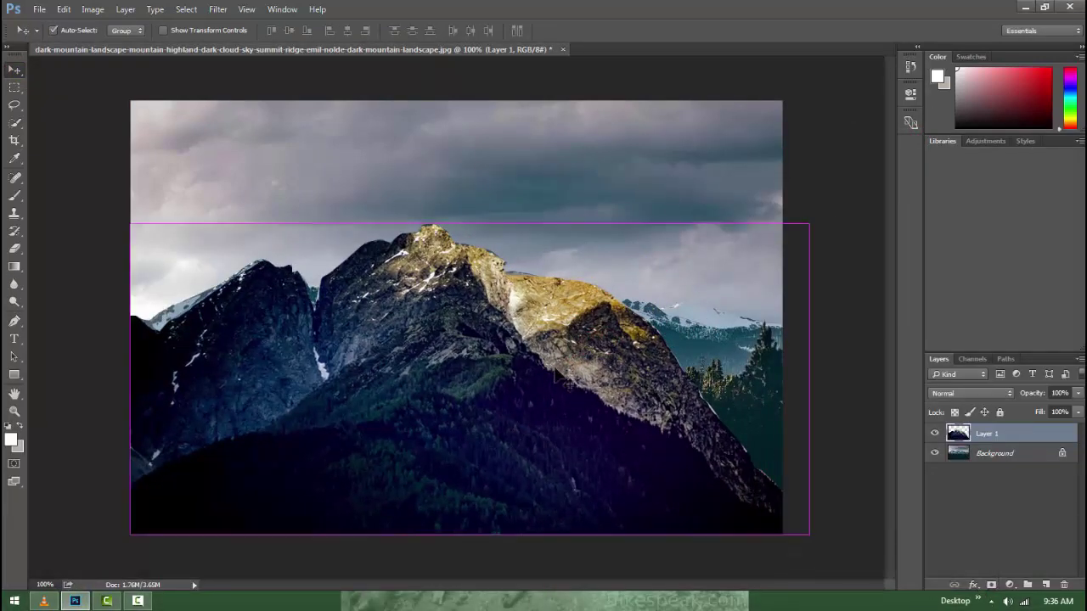
Mirror the rocky peak horizontally while keeping it at full width
{"action": "key", "text": "ctrl+t"}
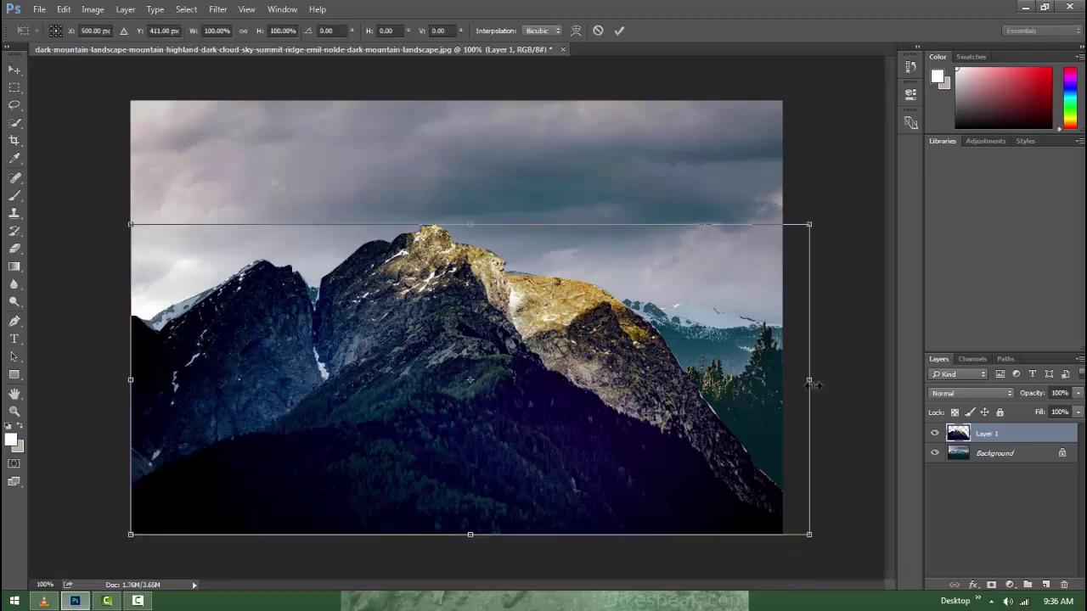
{"action": "mouse_move", "coordinate": [810, 381]}
{"action": "left_mouse_down"}
{"action": "mouse_move", "coordinate": [109, 383]}
{"action": "mouse_move", "coordinate": [112, 346]}
{"action": "left_mouse_up"}
{"action": "left_click_drag", "start_coordinate": [151, 379], "coordinate": [784, 392]}
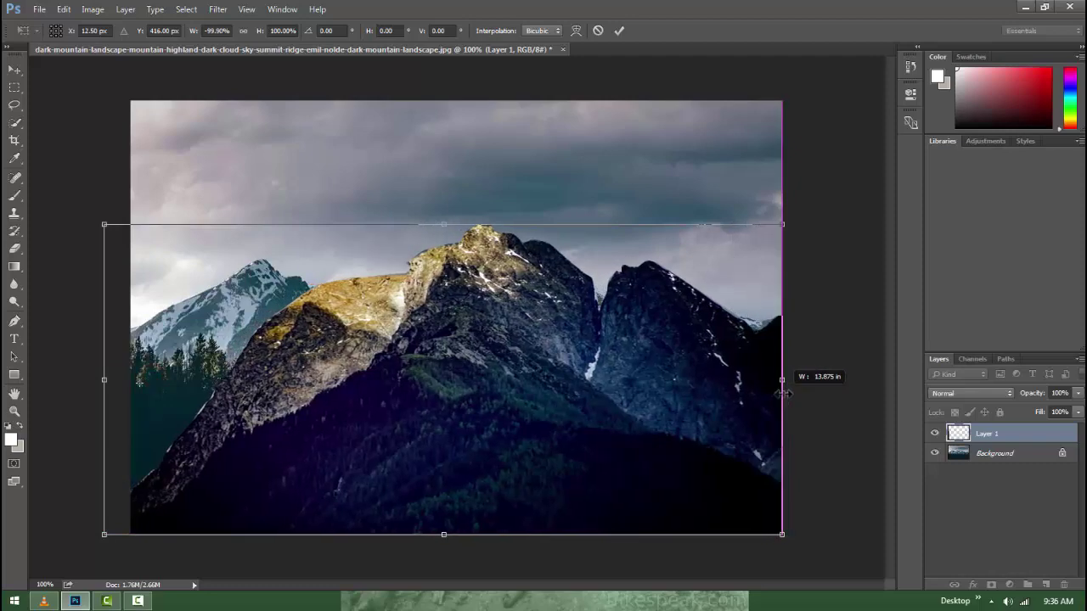
{"action": "key", "text": "Return"}
Resize and position the peak as an enlarged foreground rock in the lower right
{"action": "key", "text": "ctrl+t"}
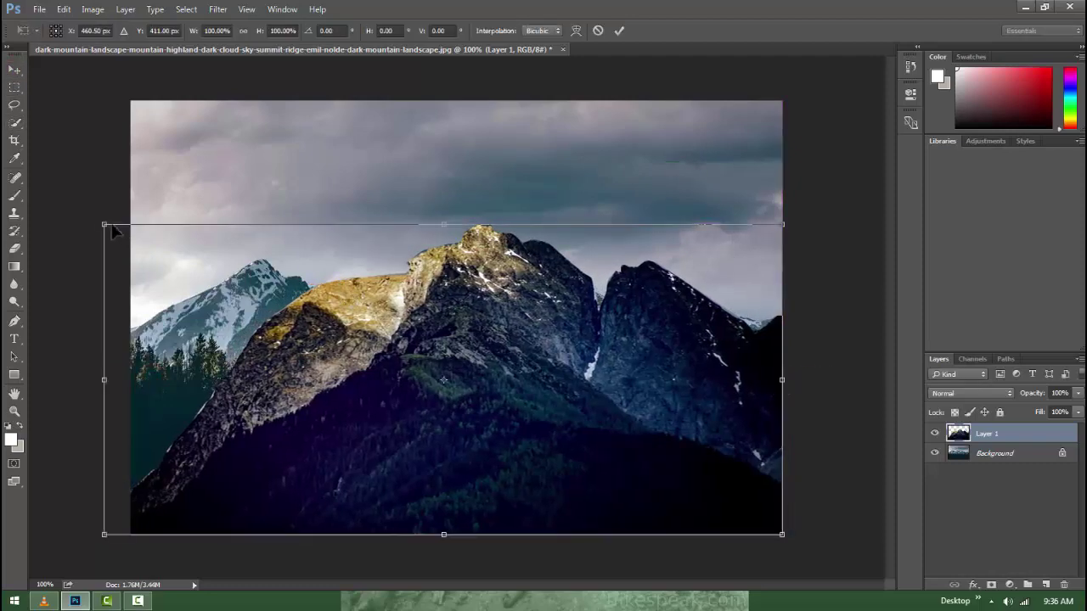
{"action": "left_click_drag", "start_coordinate": [109, 226], "coordinate": [468, 456]}
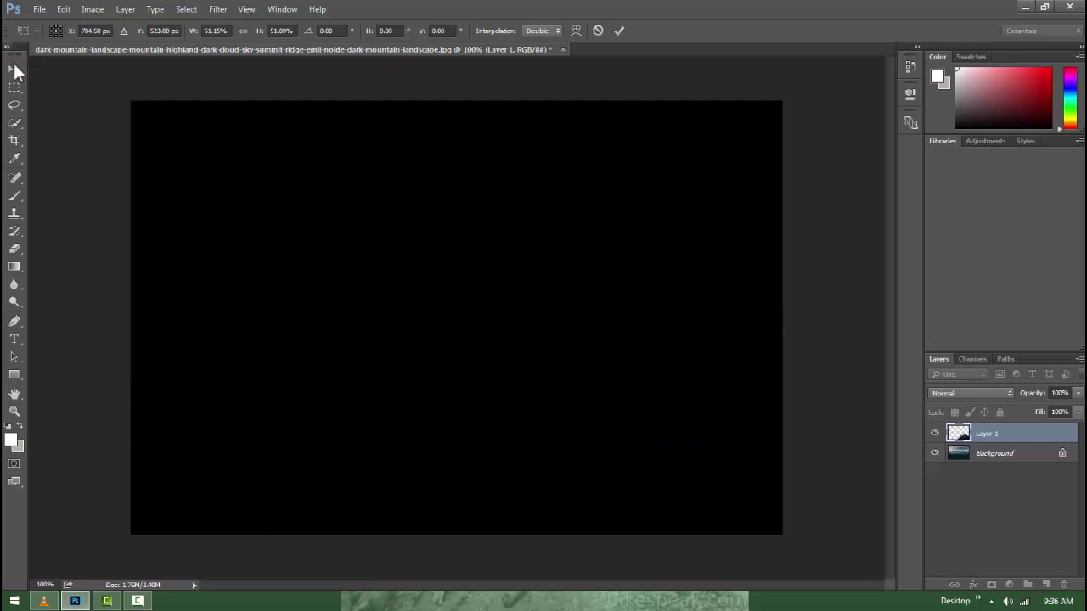
{"action": "left_click", "coordinate": [16, 69]}
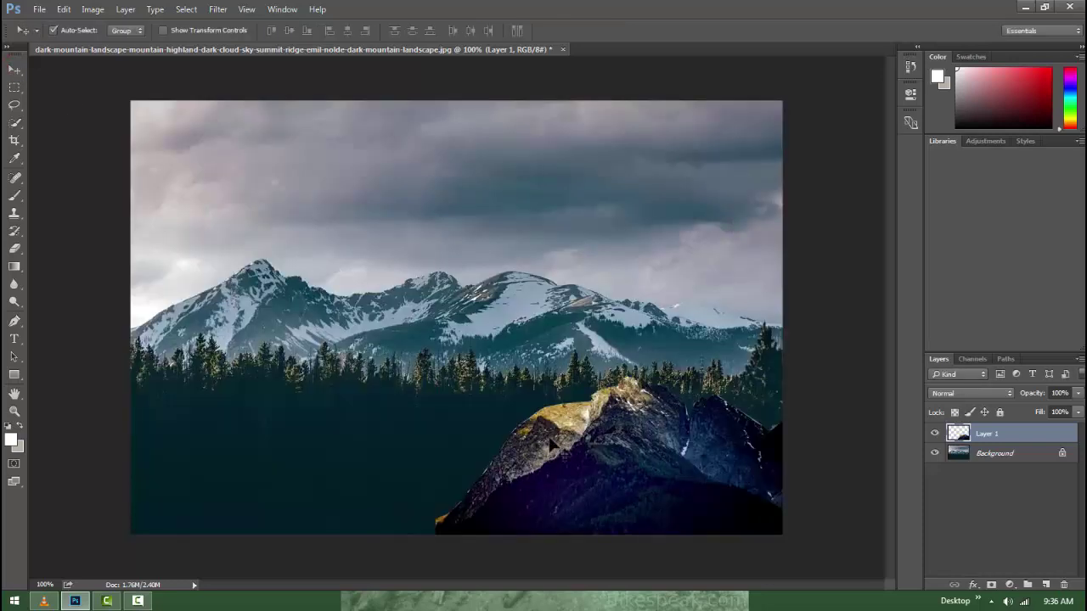
{"action": "key", "text": "ctrl+t"}
{"action": "left_click_drag", "start_coordinate": [434, 376], "coordinate": [218, 271]}
{"action": "mouse_move", "coordinate": [558, 370]}
{"action": "left_mouse_down"}
{"action": "mouse_move", "coordinate": [646, 441]}
{"action": "mouse_move", "coordinate": [630, 447]}
{"action": "left_mouse_up"}
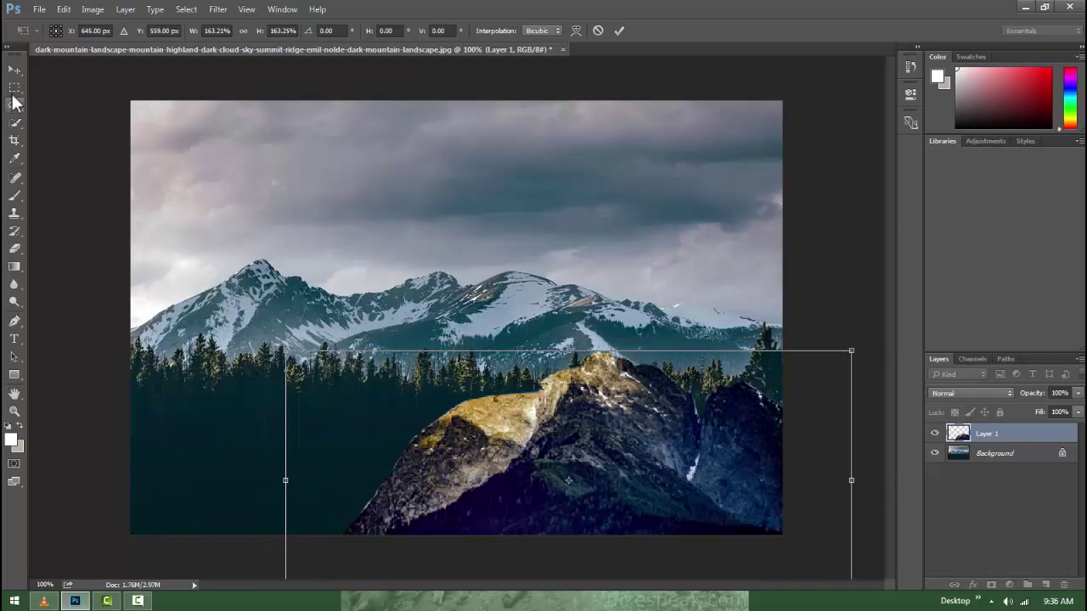
{"action": "left_click", "coordinate": [15, 68]}
Nudge the peak into place, float the landscape window, and bring up the Open dialog
{"action": "left_click_drag", "start_coordinate": [602, 413], "coordinate": [624, 425]}
{"action": "left_click_drag", "start_coordinate": [308, 49], "coordinate": [293, 73]}
{"action": "key", "text": "ctrl+o"}
Open Png Model, bring the ballerina into the landscape, and close Png Model
{"action": "double_click", "coordinate": [313, 348]}
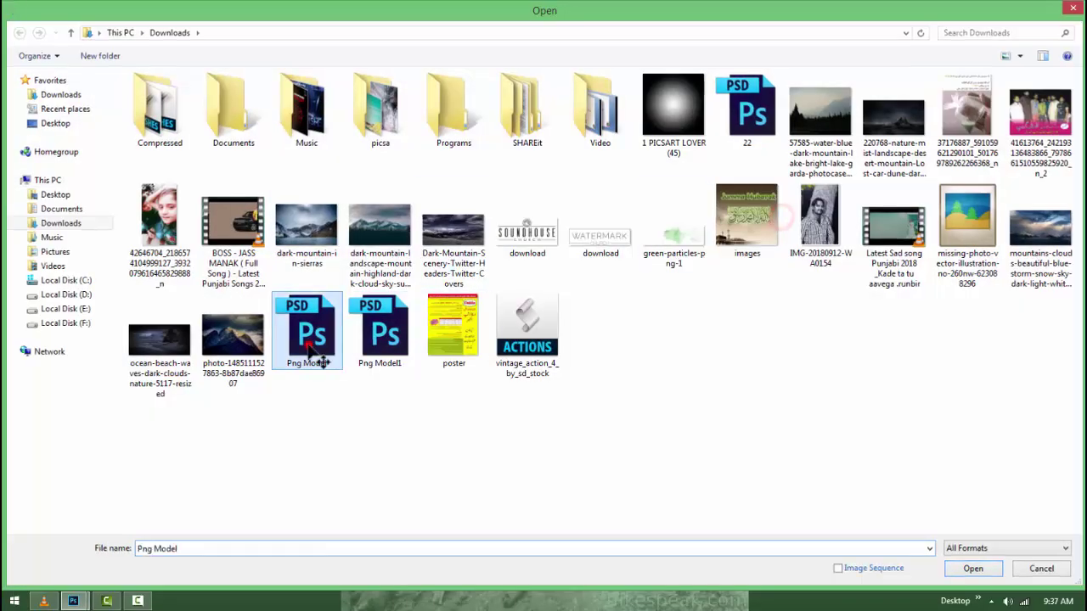
{"action": "left_click_drag", "start_coordinate": [493, 85], "coordinate": [704, 136]}
{"action": "left_click_drag", "start_coordinate": [990, 334], "coordinate": [498, 318]}
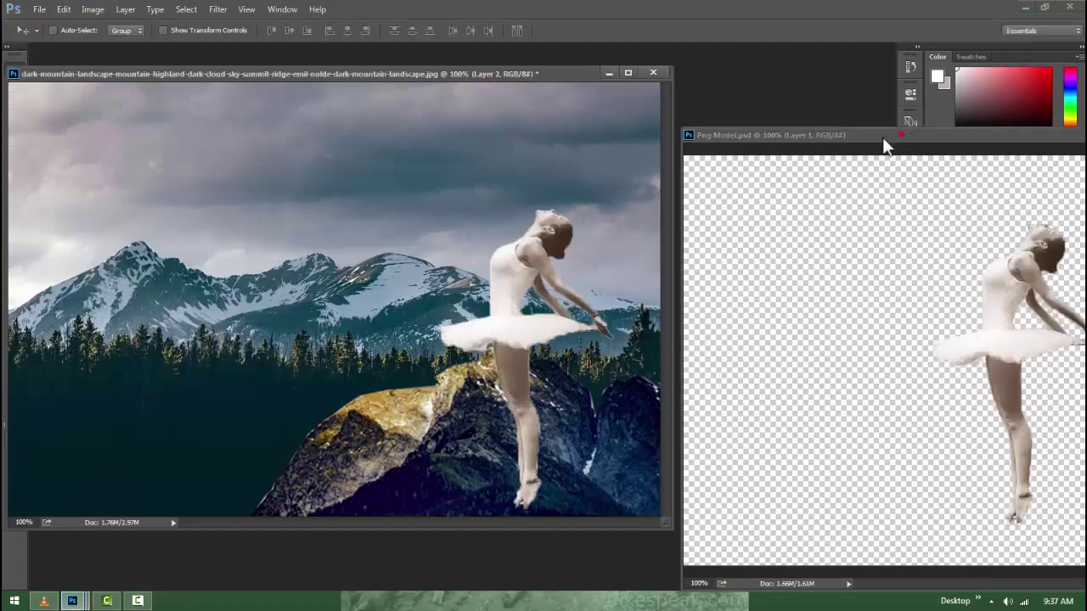
{"action": "left_click", "coordinate": [886, 140]}
{"action": "left_click", "coordinate": [926, 202]}
{"action": "left_click_drag", "start_coordinate": [538, 76], "coordinate": [620, 80]}
Scale the ballerina down to about 91.6% and stand her on top of the rocky peak
{"action": "left_click_drag", "start_coordinate": [676, 357], "coordinate": [543, 285]}
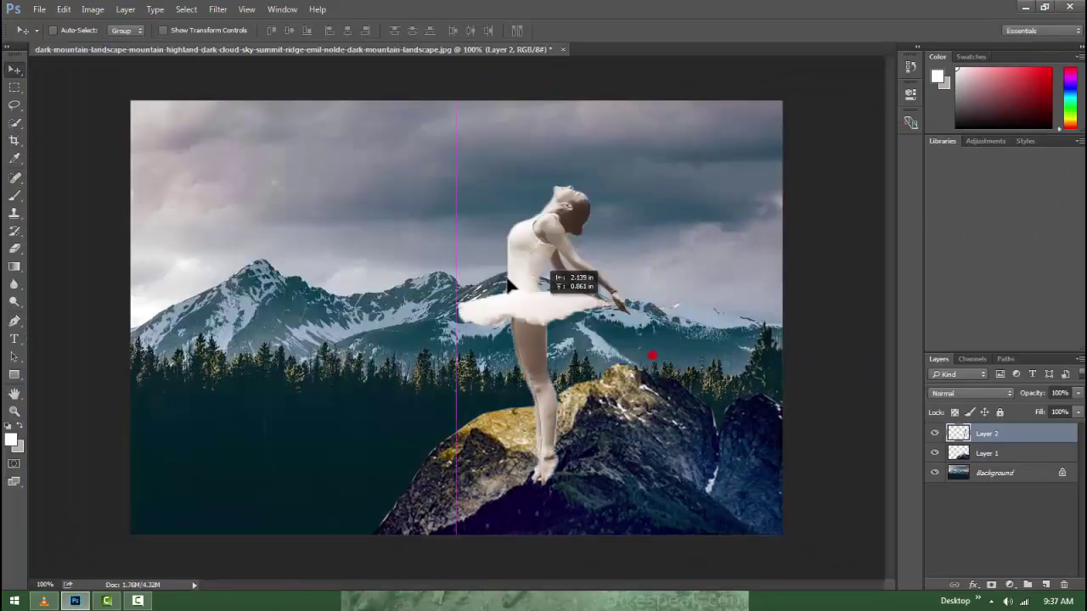
{"action": "key", "text": "ctrl+t"}
{"action": "mouse_move", "coordinate": [582, 185]}
{"action": "left_mouse_down"}
{"action": "mouse_move", "coordinate": [575, 158]}
{"action": "mouse_move", "coordinate": [563, 213]}
{"action": "left_mouse_up"}
{"action": "left_click", "coordinate": [14, 70]}
{"action": "left_click", "coordinate": [563, 223]}
{"action": "left_click_drag", "start_coordinate": [507, 336], "coordinate": [556, 293]}
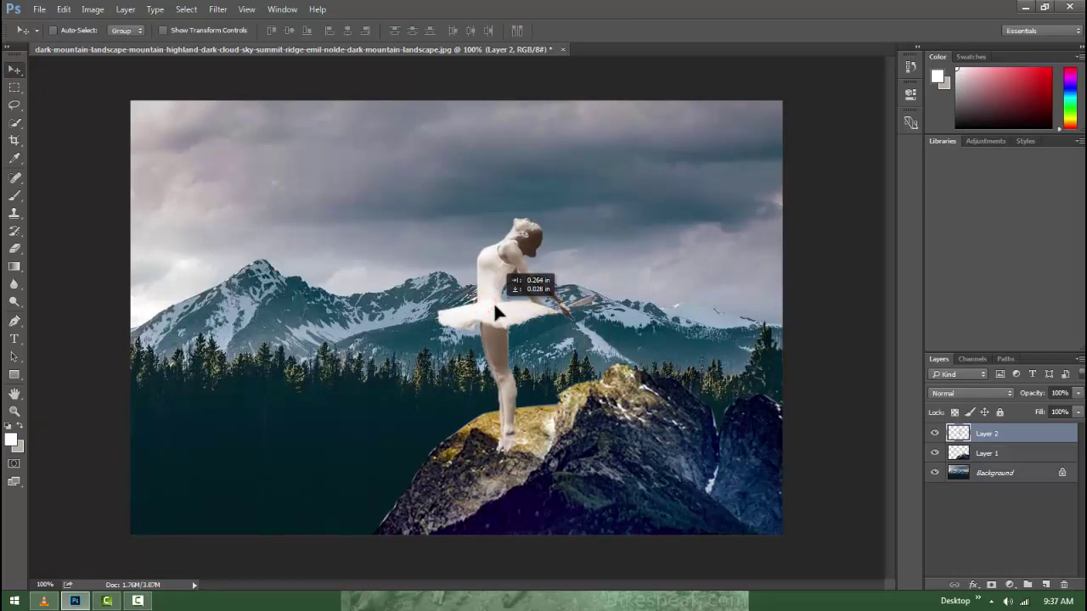
{"action": "key", "text": "ctrl+t"}
{"action": "left_click_drag", "start_coordinate": [570, 214], "coordinate": [573, 217]}
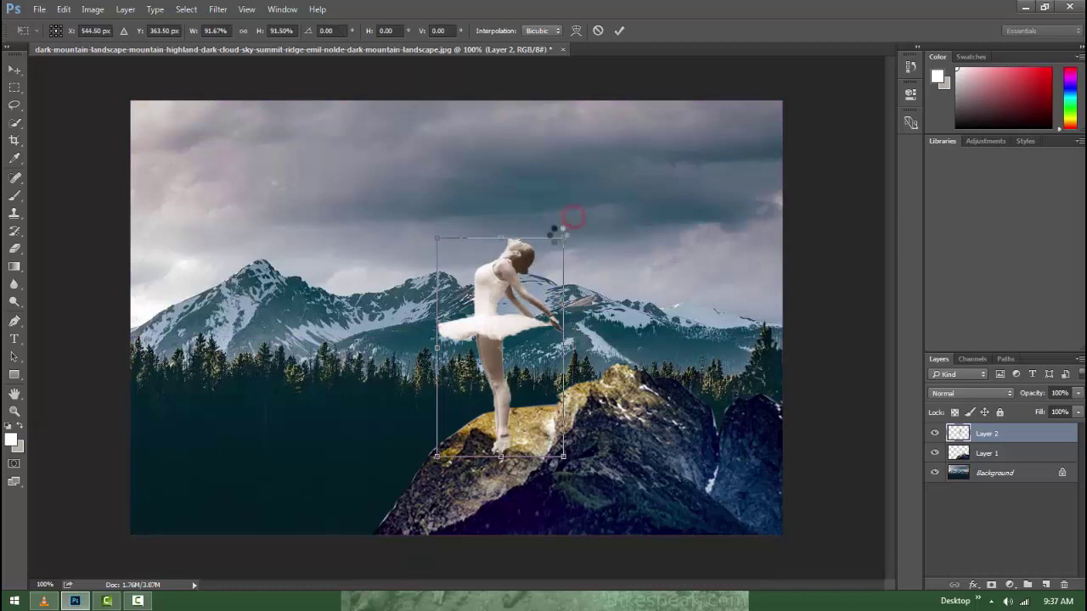
{"action": "left_click", "coordinate": [15, 70]}
{"action": "left_click", "coordinate": [560, 268]}
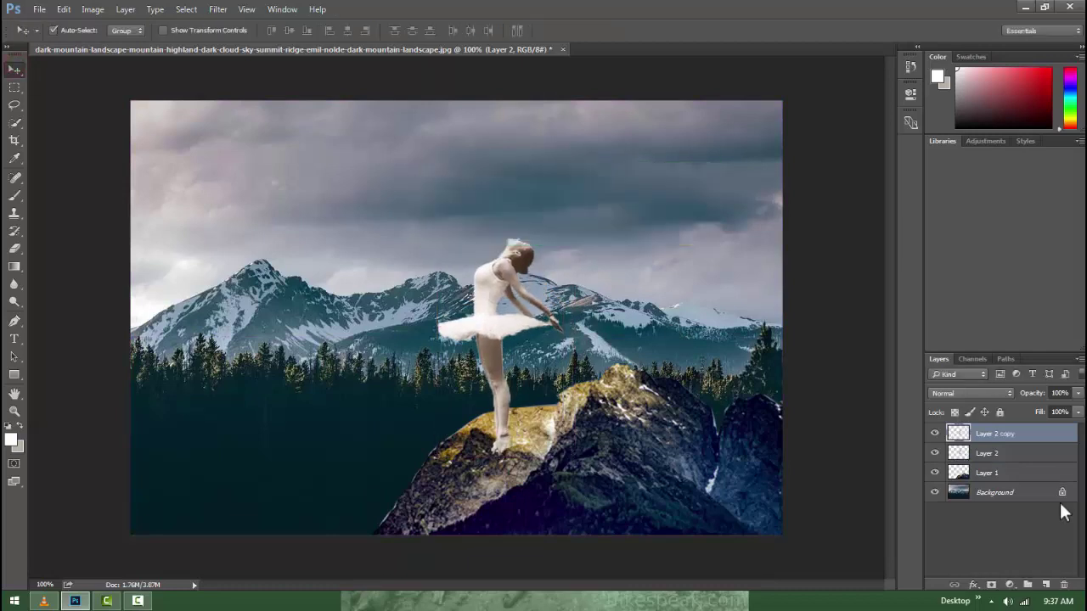
Smear Layer 2's ballerina down and right with Liquify Forward Warp, then hide it behind a black mask
{"action": "left_click", "coordinate": [989, 453]}
{"action": "left_click", "coordinate": [216, 9]}
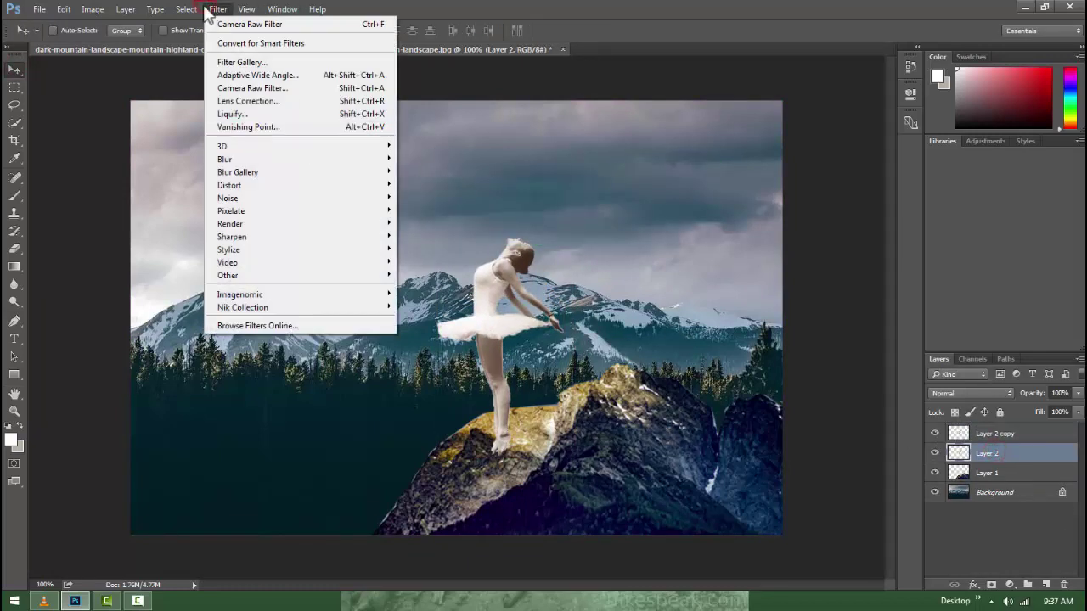
{"action": "left_click", "coordinate": [231, 113]}
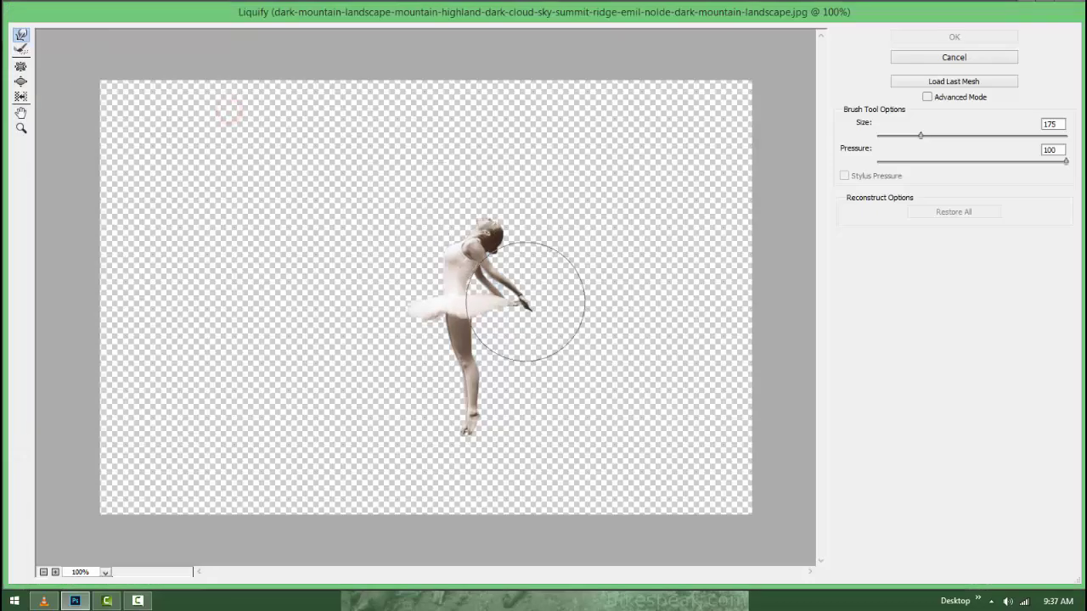
{"action": "mouse_move", "coordinate": [485, 279]}
{"action": "left_mouse_down"}
{"action": "mouse_move", "coordinate": [582, 388]}
{"action": "mouse_move", "coordinate": [575, 396]}
{"action": "left_mouse_up"}
{"action": "mouse_move", "coordinate": [507, 318]}
{"action": "left_mouse_down"}
{"action": "mouse_move", "coordinate": [499, 369]}
{"action": "mouse_move", "coordinate": [558, 425]}
{"action": "left_mouse_up"}
{"action": "mouse_move", "coordinate": [510, 280]}
{"action": "left_mouse_down"}
{"action": "mouse_move", "coordinate": [546, 267]}
{"action": "mouse_move", "coordinate": [583, 424]}
{"action": "left_mouse_up"}
{"action": "left_click", "coordinate": [953, 37]}
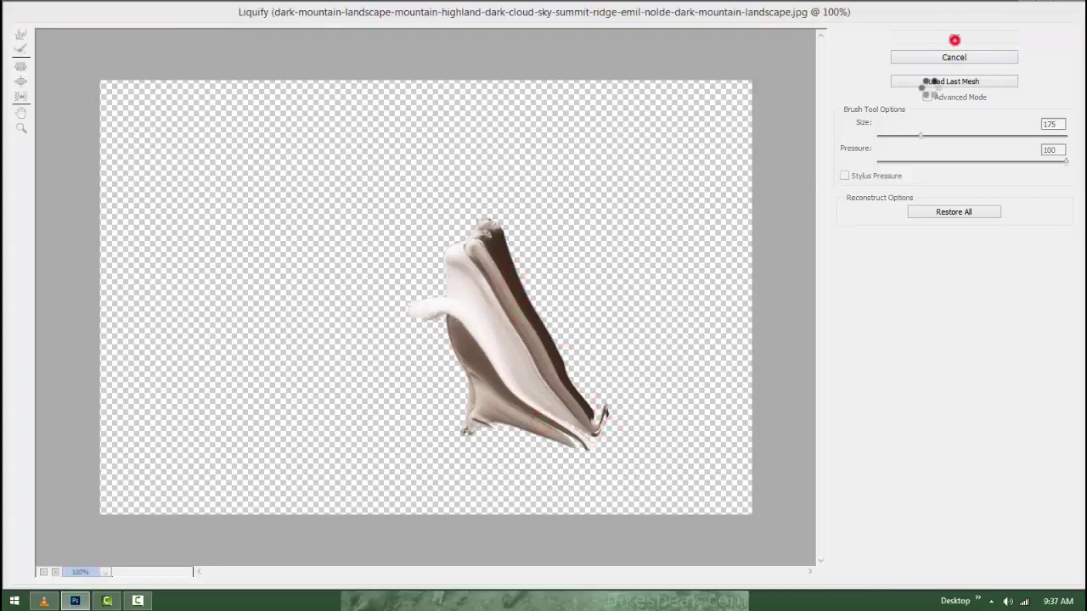
{"action": "key", "text": "b"}
{"action": "key", "text": "ctrl+i"}
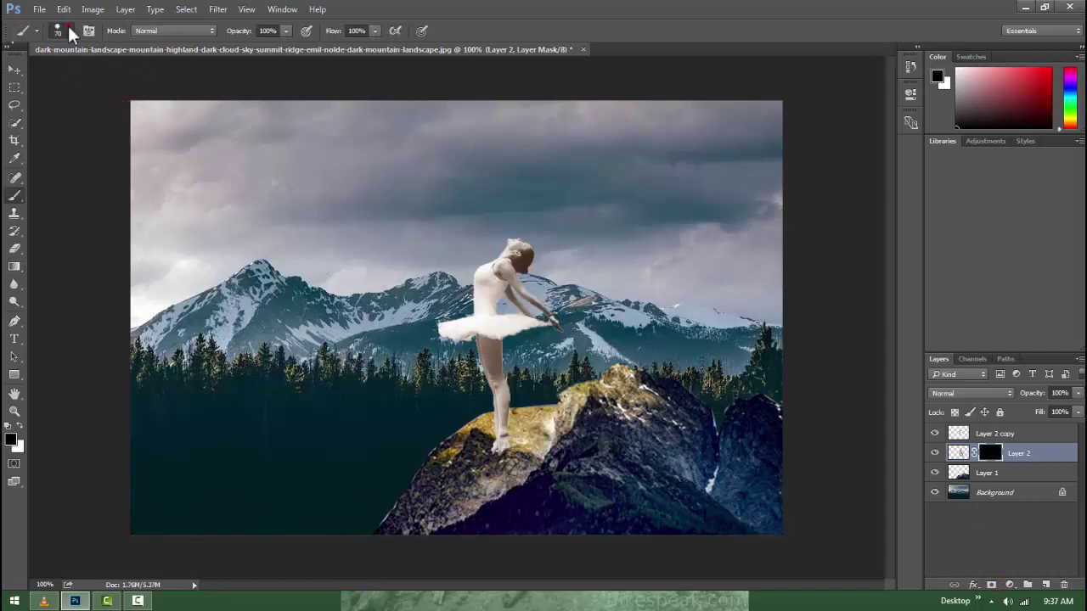
Load the 639 px scatter brush with white as the painting colour, then add a layer above Layer 2
{"action": "left_click", "coordinate": [70, 31]}
{"action": "left_click", "coordinate": [117, 229]}
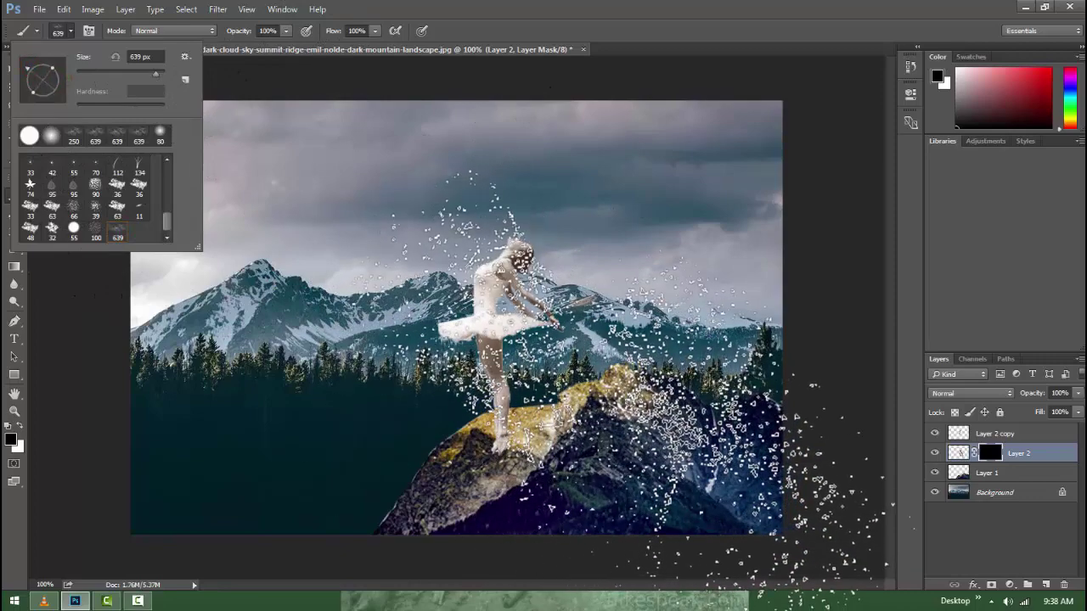
{"action": "key", "text": "Return"}
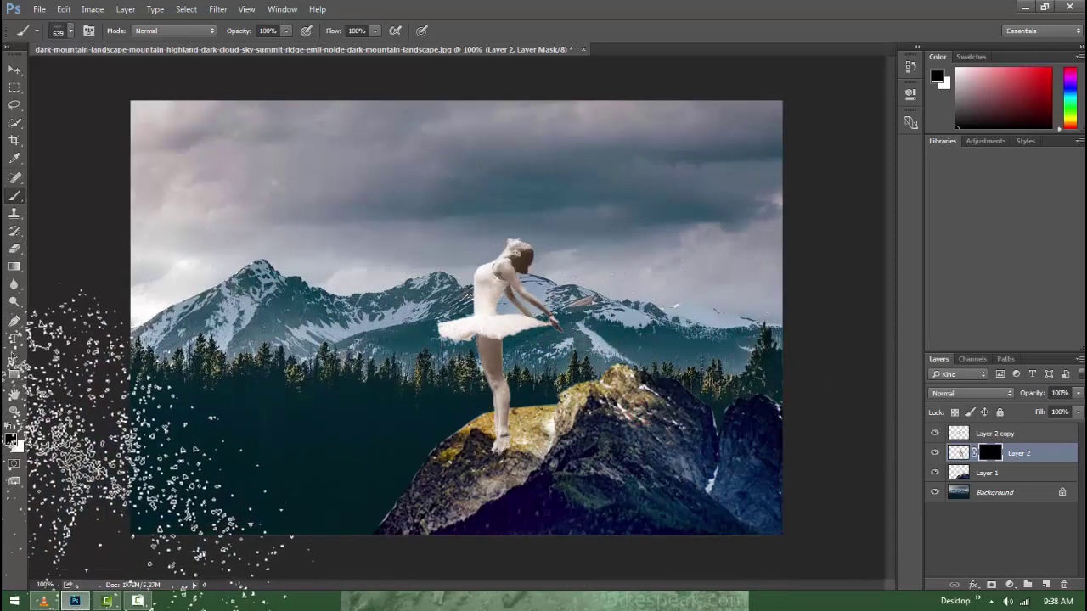
{"action": "left_click", "coordinate": [18, 424]}
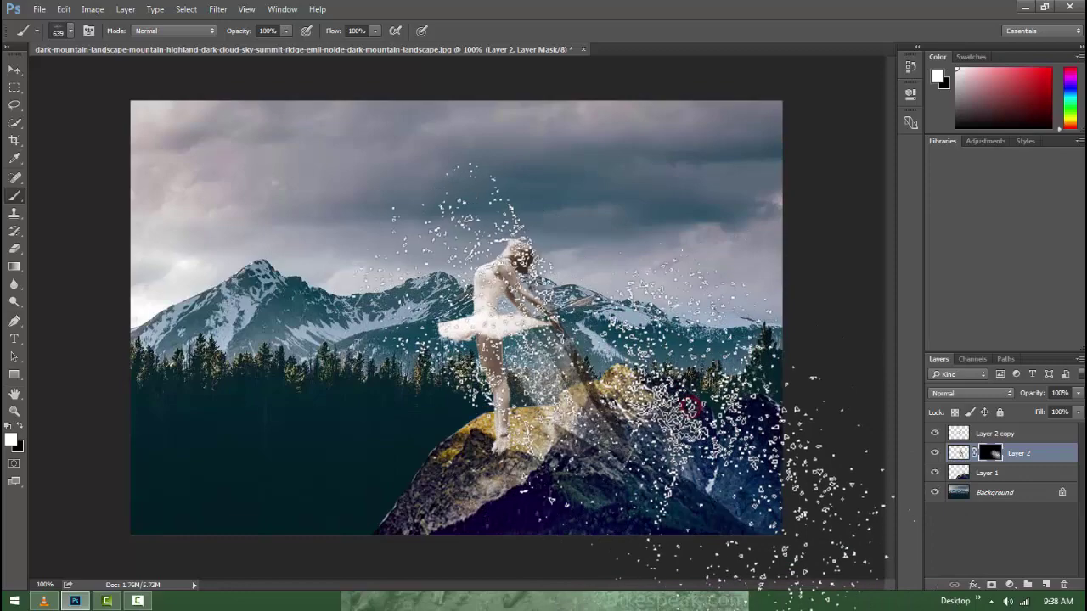
{"action": "left_click", "coordinate": [1044, 585]}
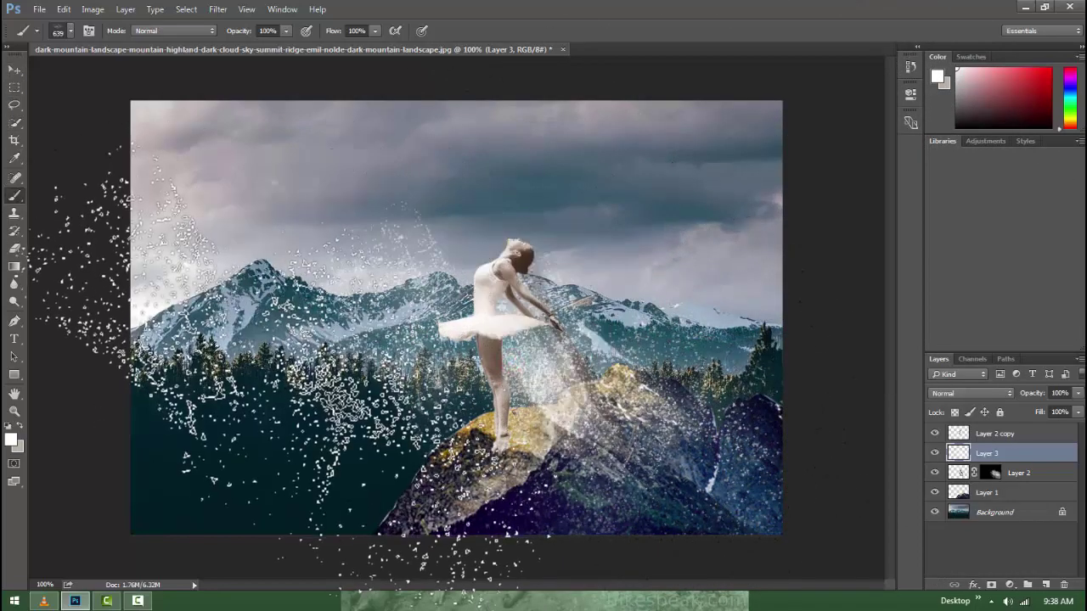
Duplicate the particle layer, hide the copy, and erase particles over the ballerina's arm
{"action": "key", "text": "e"}
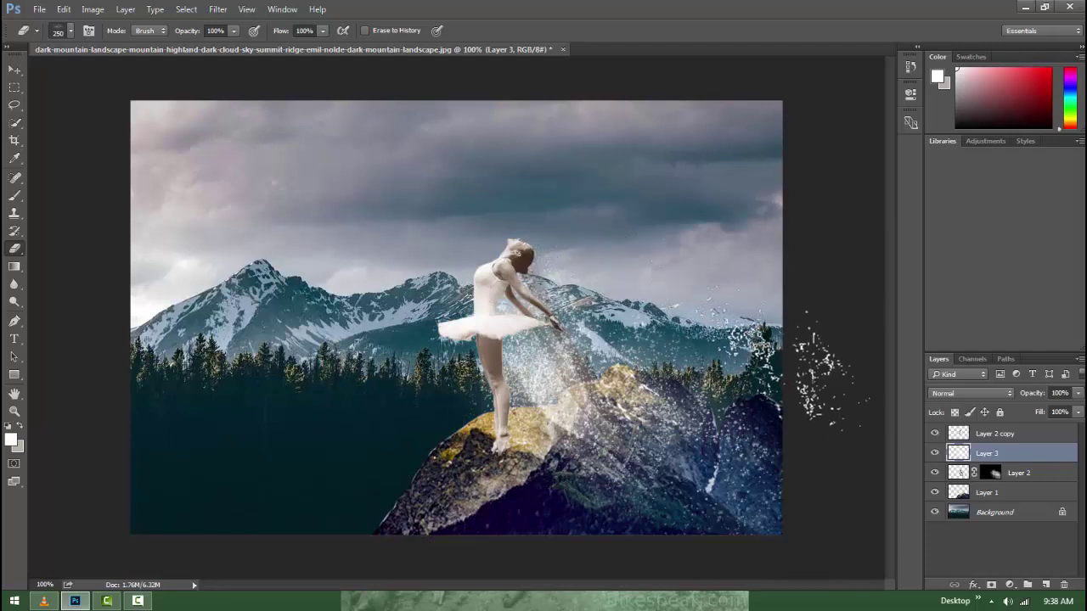
{"action": "left_click", "coordinate": [998, 438]}
{"action": "key", "text": "ctrl+j"}
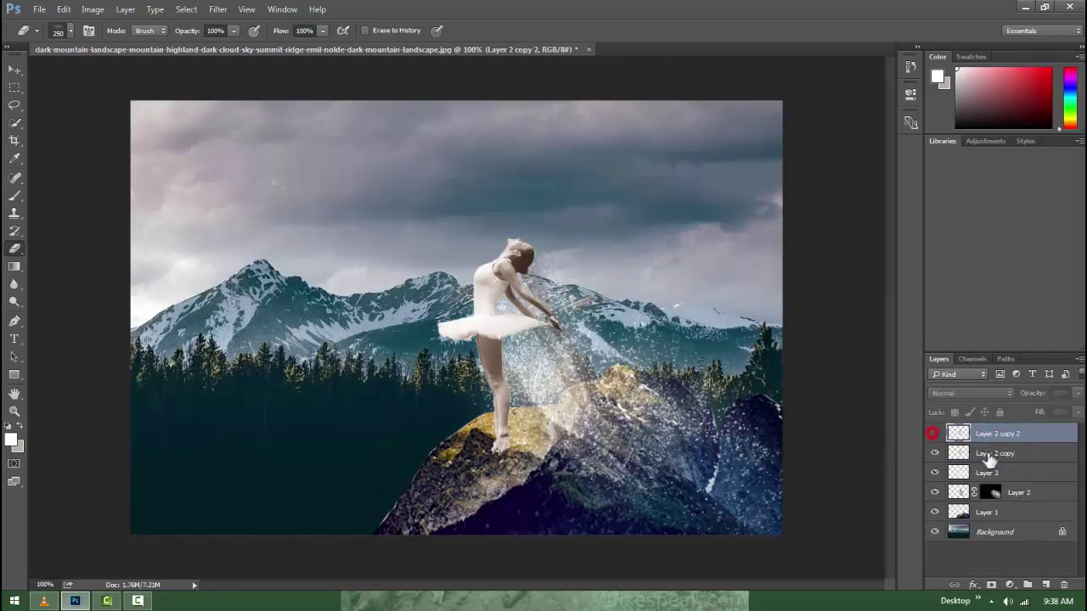
{"action": "left_click", "coordinate": [989, 455]}
{"action": "left_click_drag", "start_coordinate": [563, 297], "coordinate": [557, 365]}
Rotate the eraser tip, erase particles right of the ballerina and over her body and legs, then show Layer 2 copy 2
{"action": "left_click", "coordinate": [68, 30]}
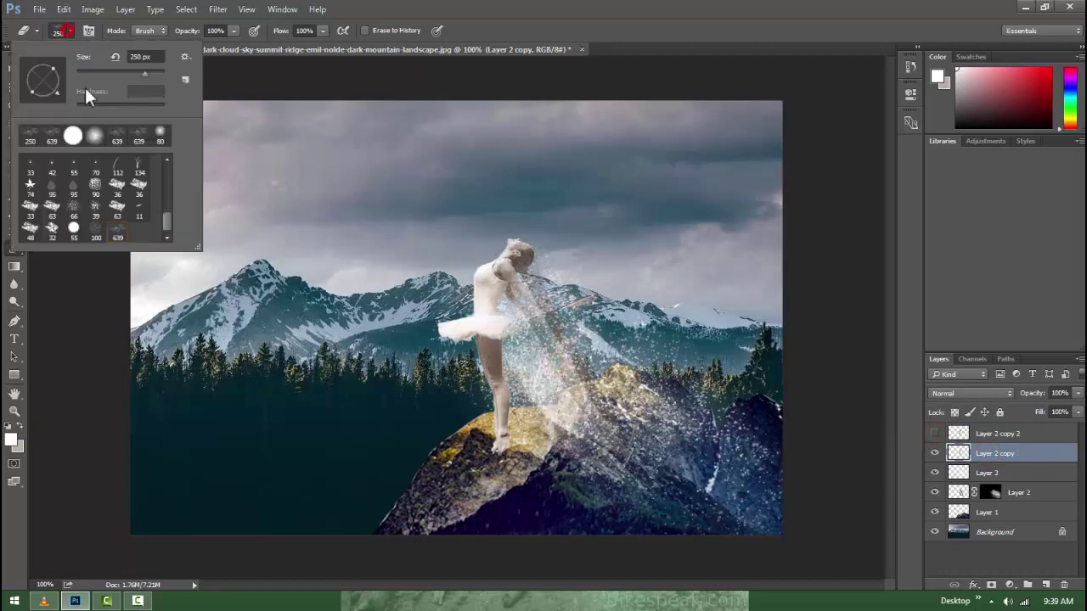
{"action": "left_click_drag", "start_coordinate": [64, 81], "coordinate": [56, 69]}
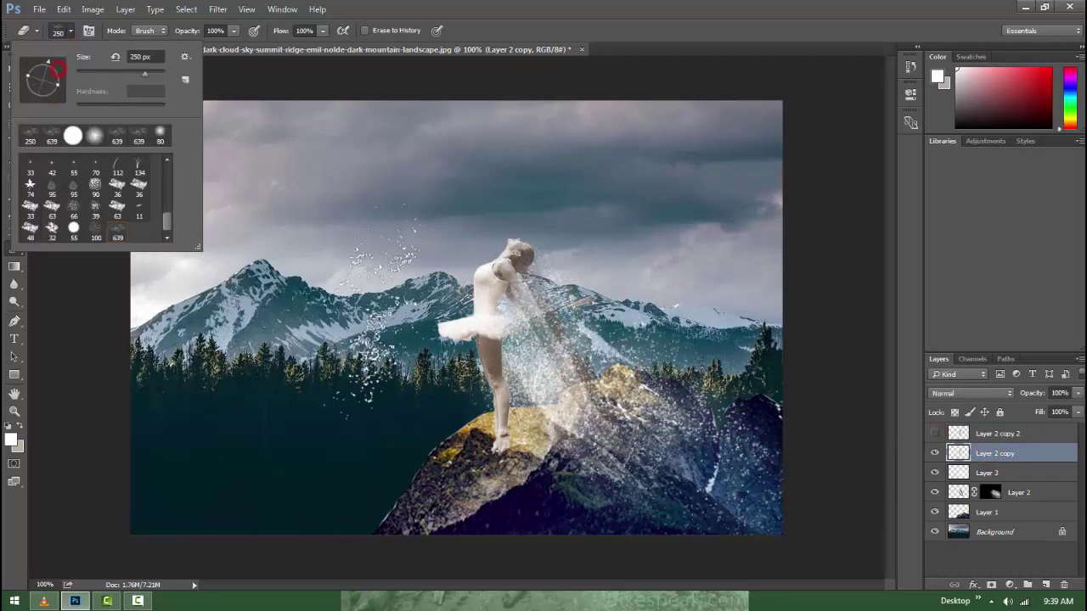
{"action": "left_click_drag", "start_coordinate": [498, 376], "coordinate": [533, 390]}
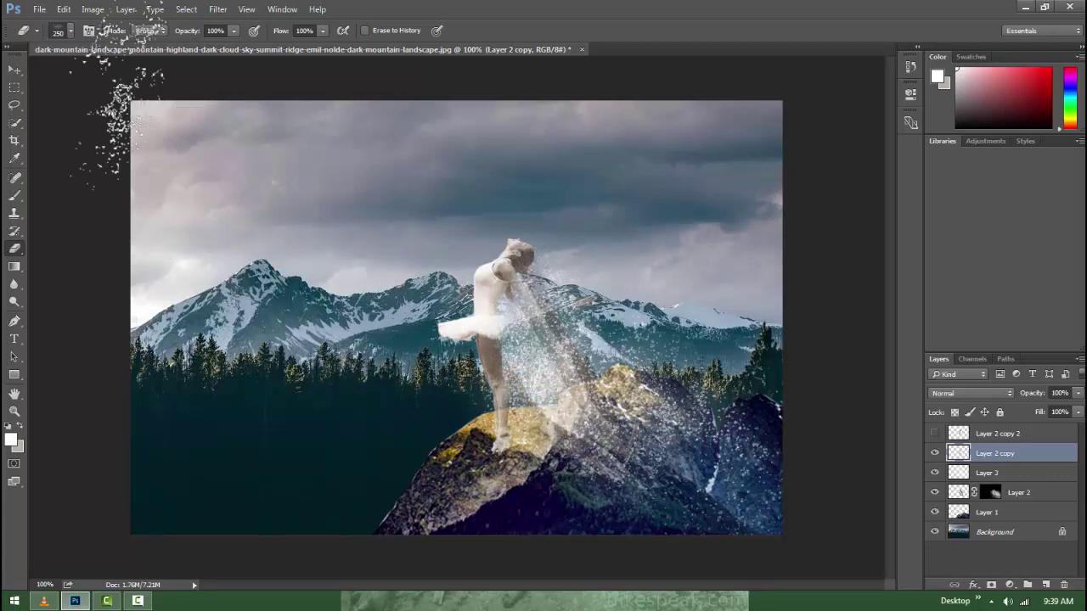
{"action": "left_click_drag", "start_coordinate": [513, 297], "coordinate": [521, 318]}
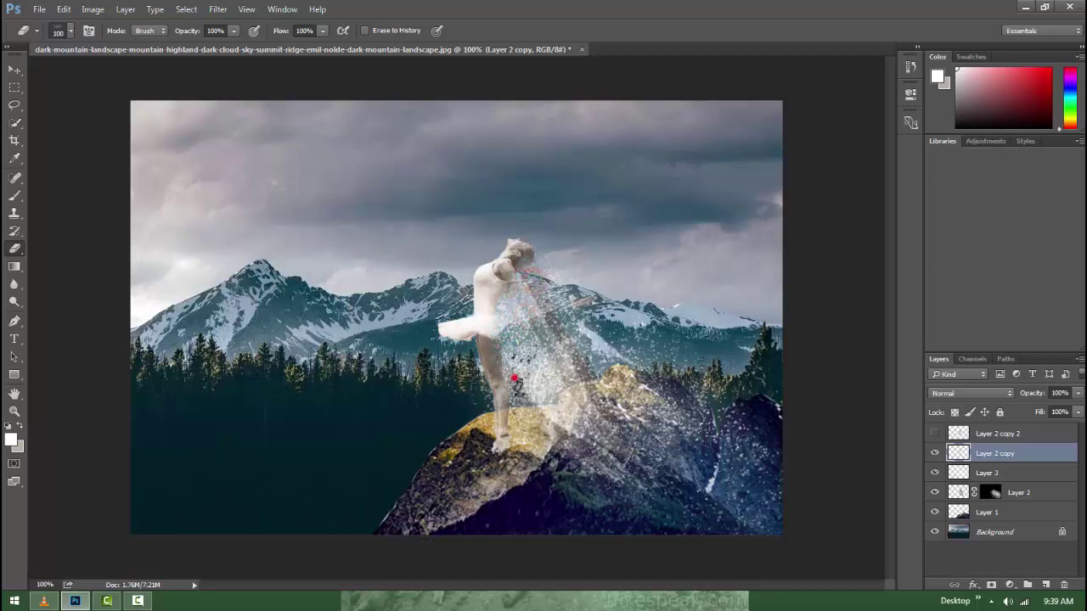
{"action": "left_click_drag", "start_coordinate": [507, 326], "coordinate": [541, 368]}
{"action": "left_click", "coordinate": [934, 434]}
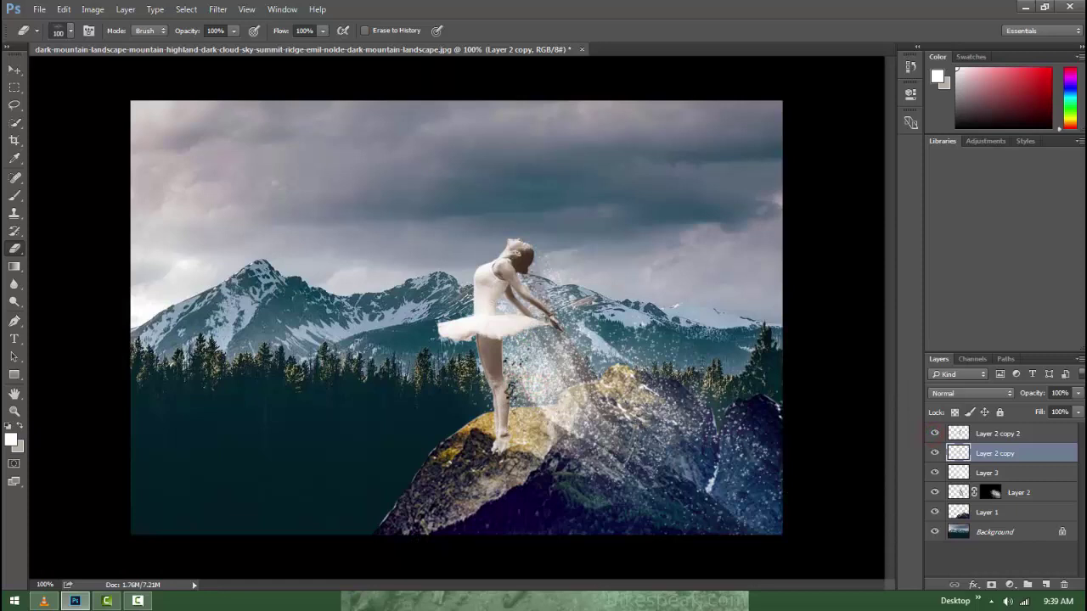
Enlarge the eraser and make Layer 2 copy 2 the working layer
{"action": "left_click", "coordinate": [71, 32]}
{"action": "left_click", "coordinate": [135, 135]}
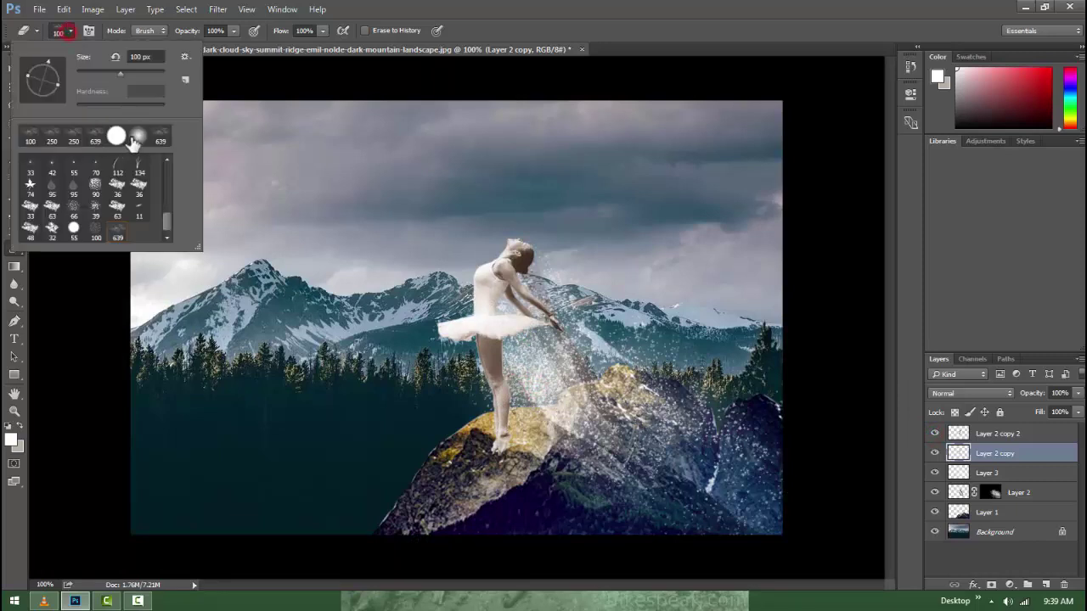
{"action": "left_click", "coordinate": [983, 435]}
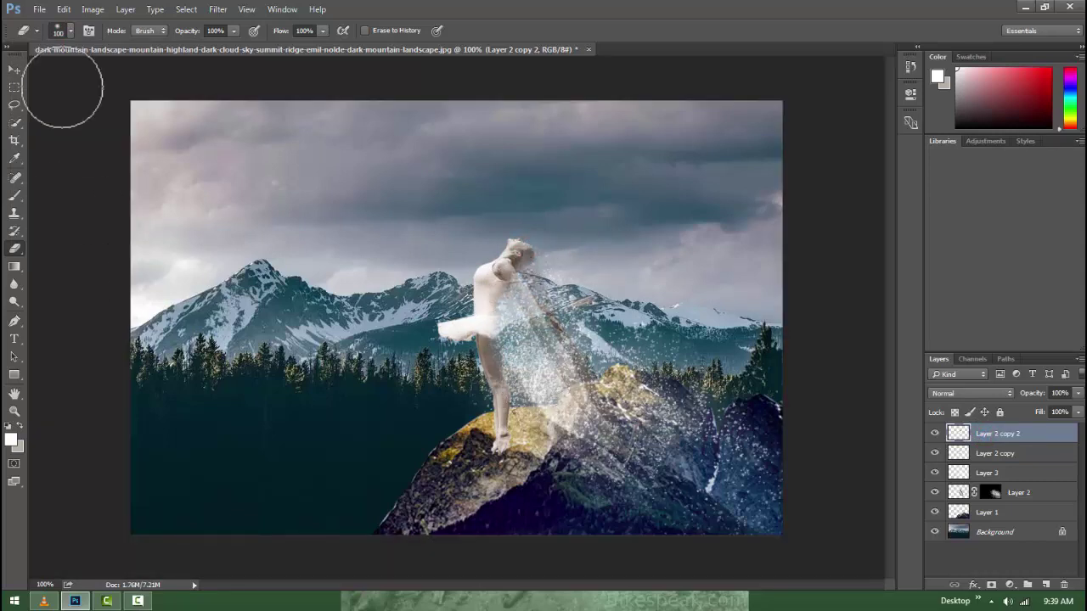
Add a Gradient fill layer and bring up its gradient colour editor
{"action": "left_click", "coordinate": [15, 70]}
{"action": "left_click", "coordinate": [1010, 584]}
{"action": "left_click", "coordinate": [958, 303]}
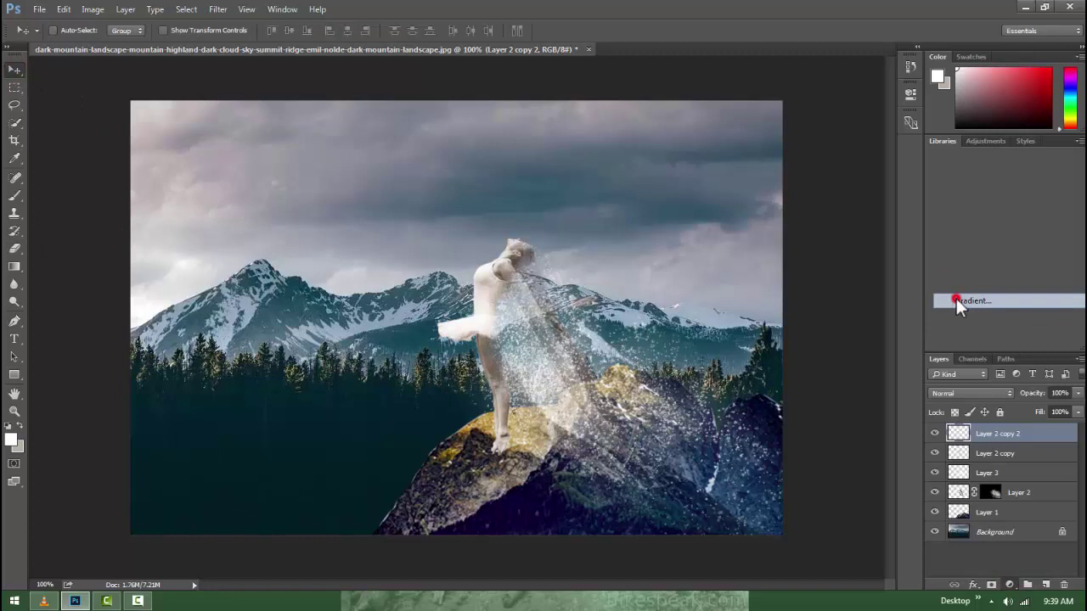
{"action": "left_click", "coordinate": [805, 164]}
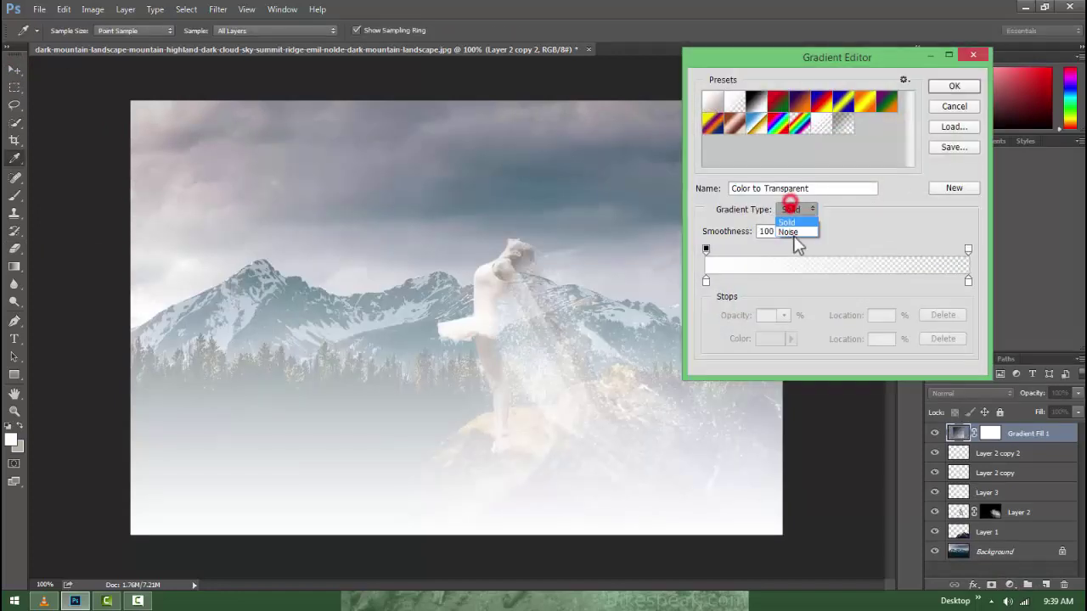
Make a desaturated Noise gradient, randomizing it until it shows grey stripes
{"action": "left_click", "coordinate": [790, 231]}
{"action": "left_click_drag", "start_coordinate": [858, 312], "coordinate": [747, 314]}
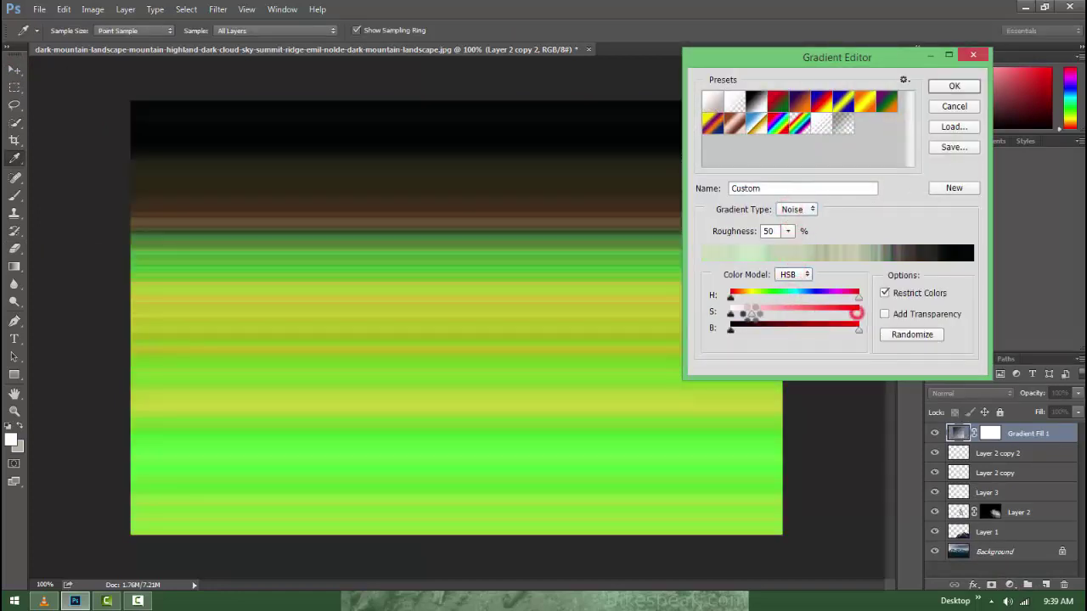
{"action": "left_click", "coordinate": [901, 336]}
{"action": "left_click", "coordinate": [901, 336]}
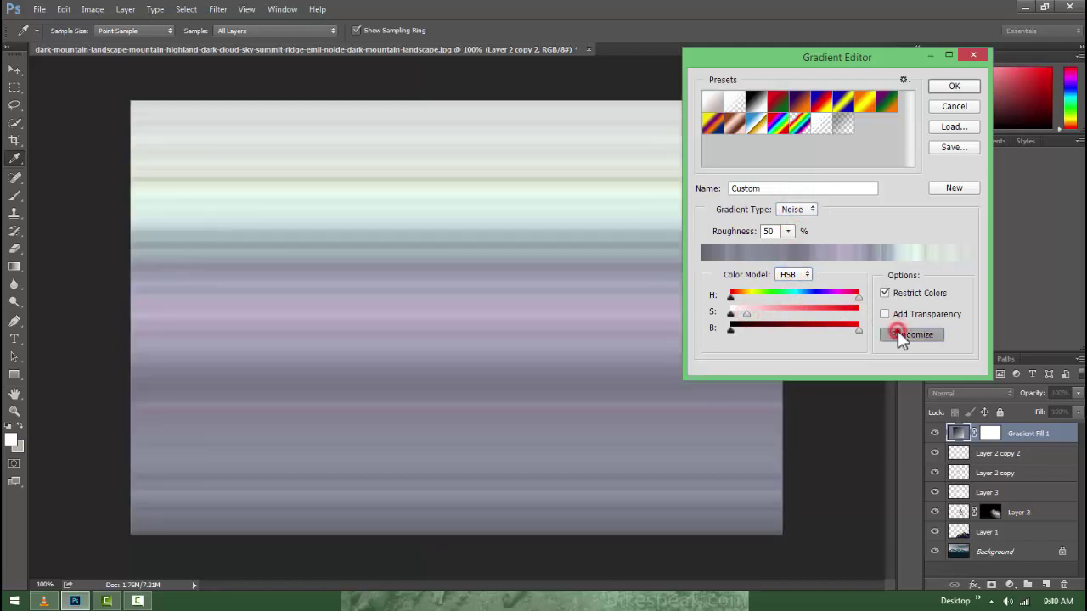
{"action": "left_click", "coordinate": [901, 337]}
{"action": "left_click", "coordinate": [902, 337]}
{"action": "left_click", "coordinate": [902, 336]}
{"action": "left_click", "coordinate": [901, 337]}
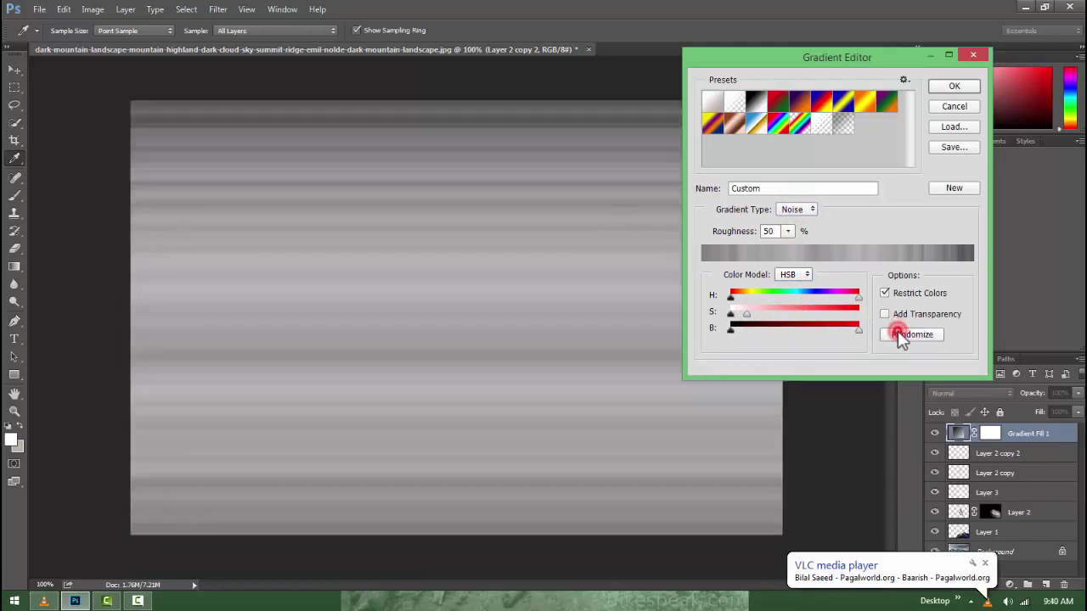
{"action": "left_click", "coordinate": [902, 336]}
{"action": "left_click", "coordinate": [901, 336]}
{"action": "left_click", "coordinate": [899, 337]}
{"action": "left_click", "coordinate": [900, 336]}
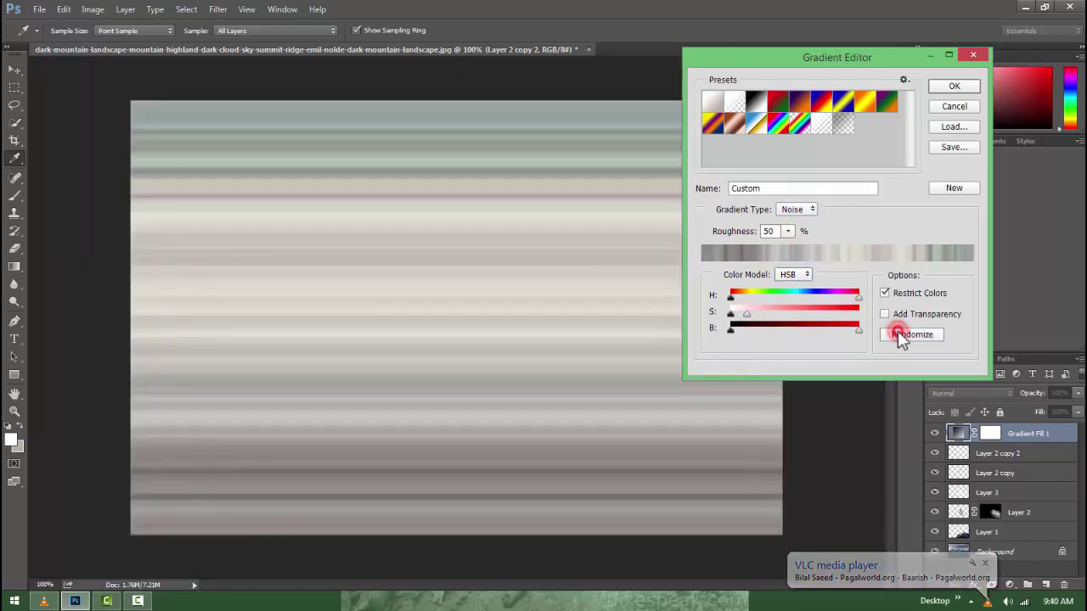
{"action": "left_click", "coordinate": [951, 90]}
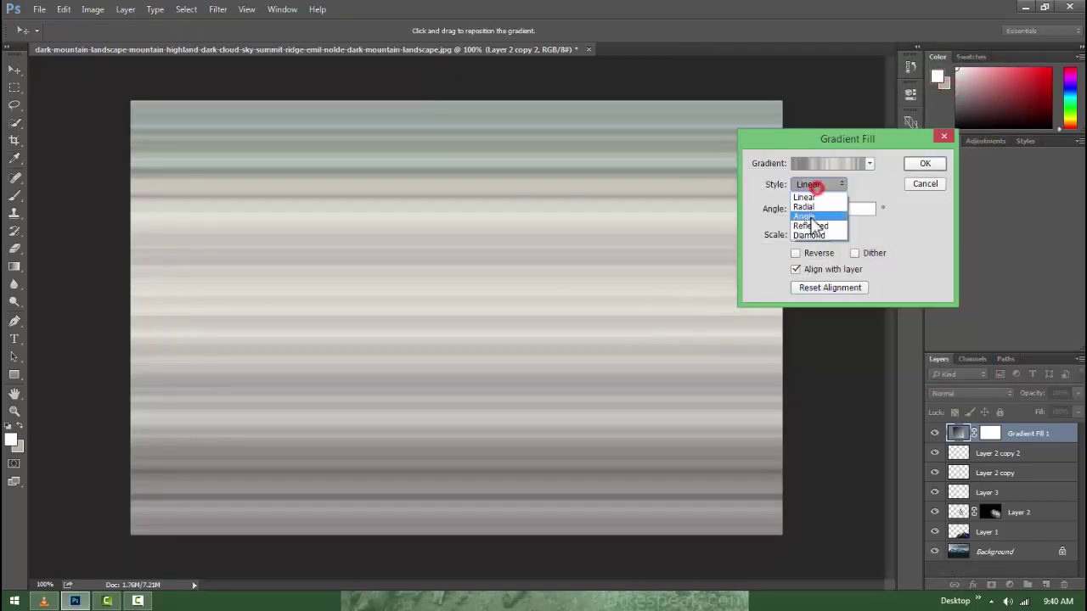
Set the gradient to Angle style with its origin top-left, then blend the rays in Screen mode
{"action": "left_click", "coordinate": [811, 217]}
{"action": "left_click_drag", "start_coordinate": [481, 331], "coordinate": [146, 104]}
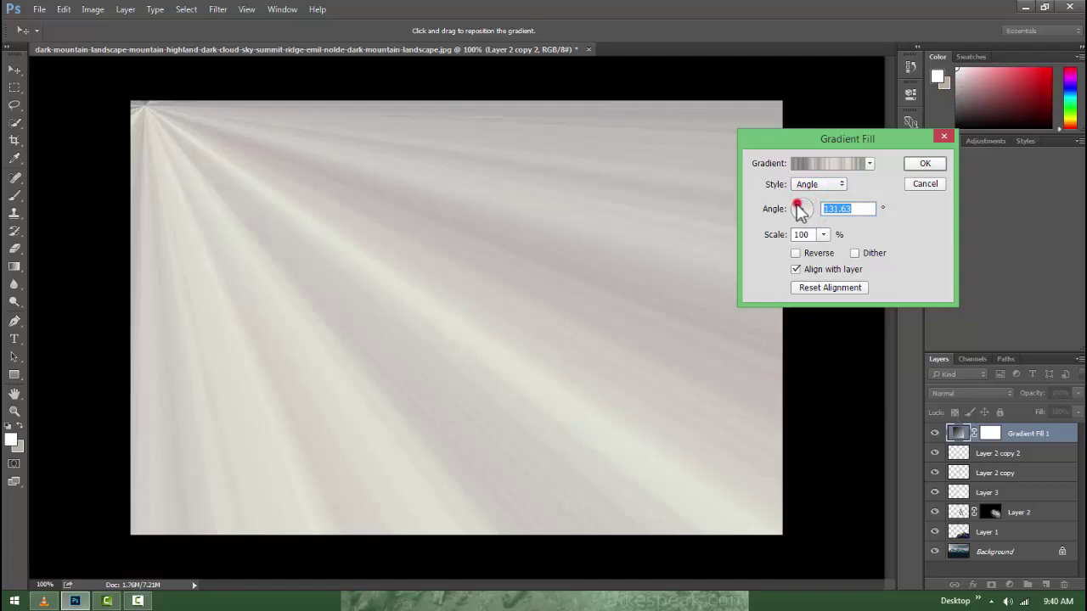
{"action": "left_click_drag", "start_coordinate": [801, 211], "coordinate": [799, 212]}
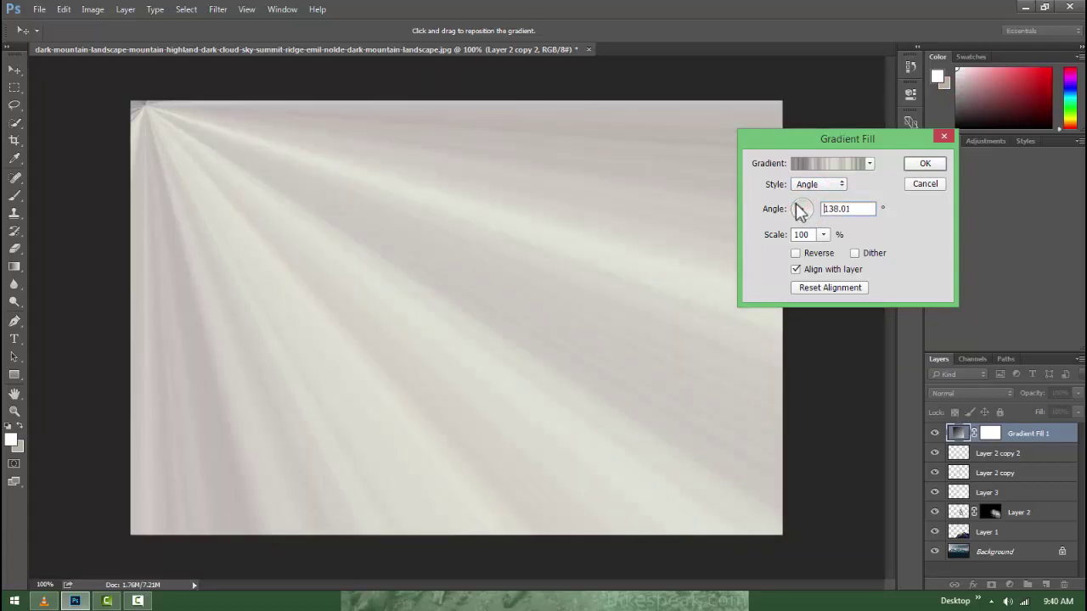
{"action": "left_click_drag", "start_coordinate": [798, 212], "coordinate": [800, 210]}
{"action": "left_click", "coordinate": [927, 162]}
{"action": "left_click", "coordinate": [962, 383]}
{"action": "left_click", "coordinate": [926, 210]}
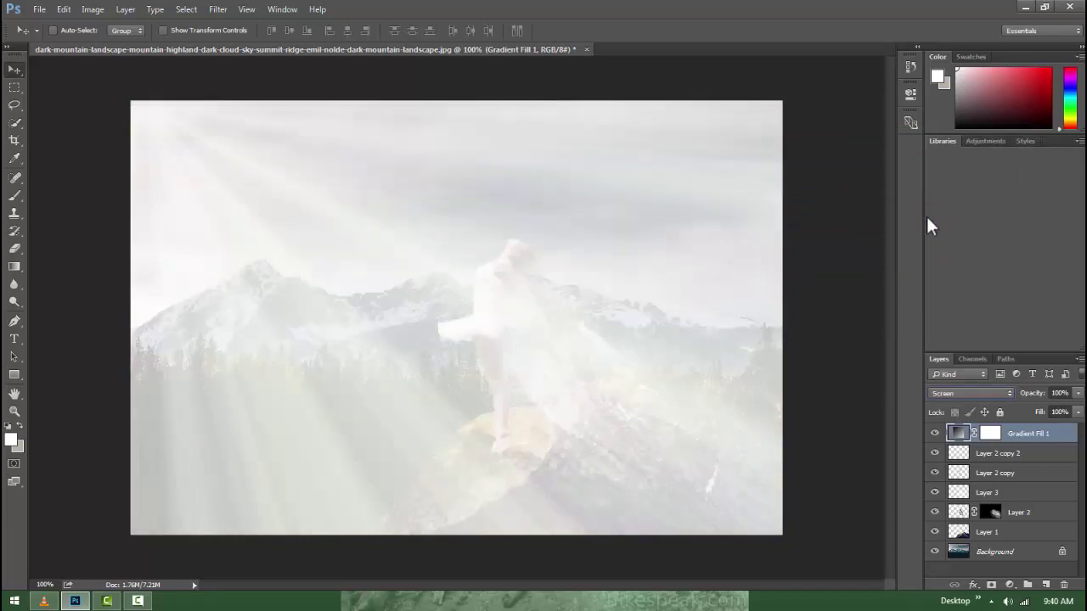
Reposition the rays' origin near the top-left corner and adjust their angle
{"action": "double_click", "coordinate": [958, 435]}
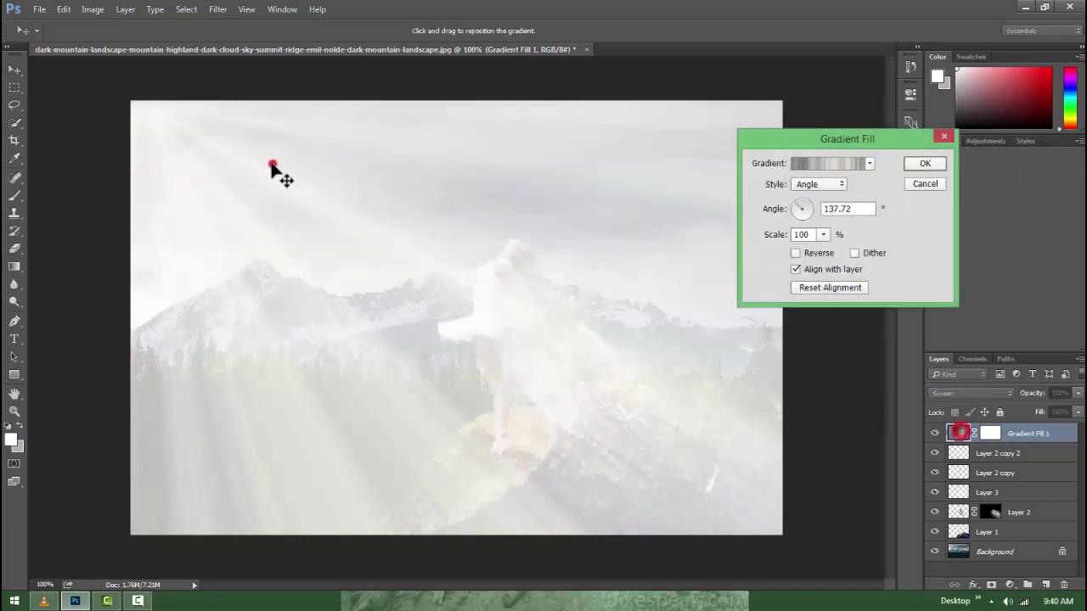
{"action": "left_click_drag", "start_coordinate": [272, 164], "coordinate": [247, 143]}
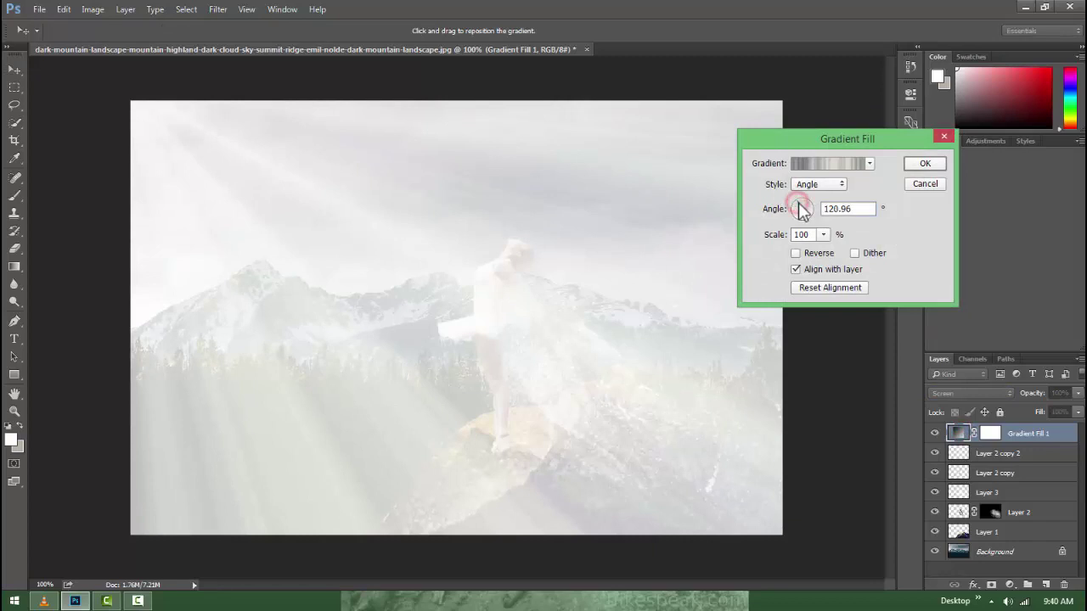
{"action": "left_click", "coordinate": [799, 206]}
{"action": "left_click", "coordinate": [923, 164]}
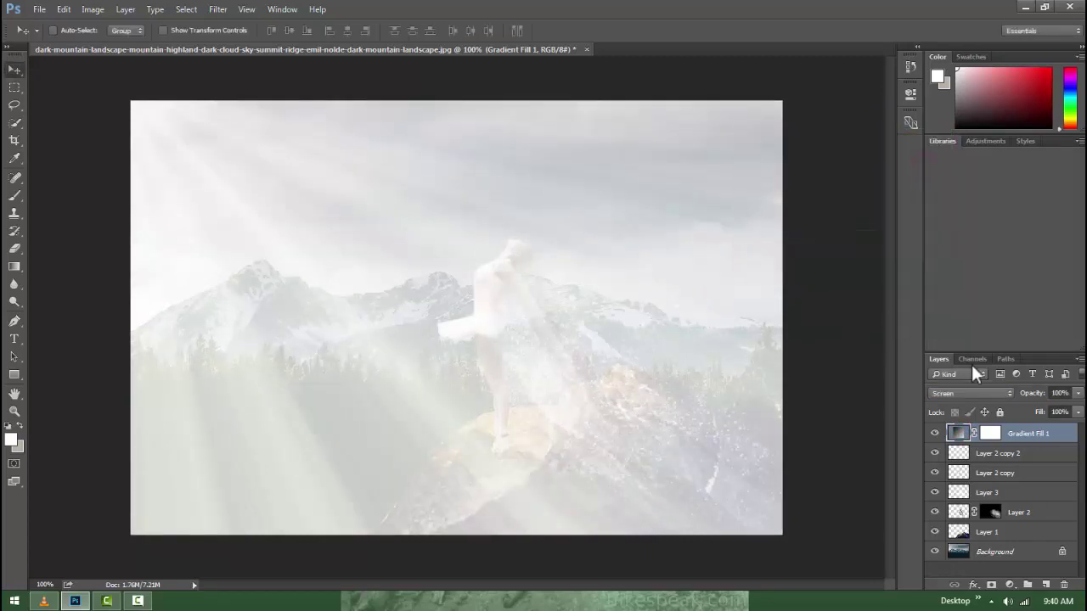
Mask the rays off the upper-right clouds and lower mountains with a large soft 35% brush
{"action": "left_click", "coordinate": [61, 32]}
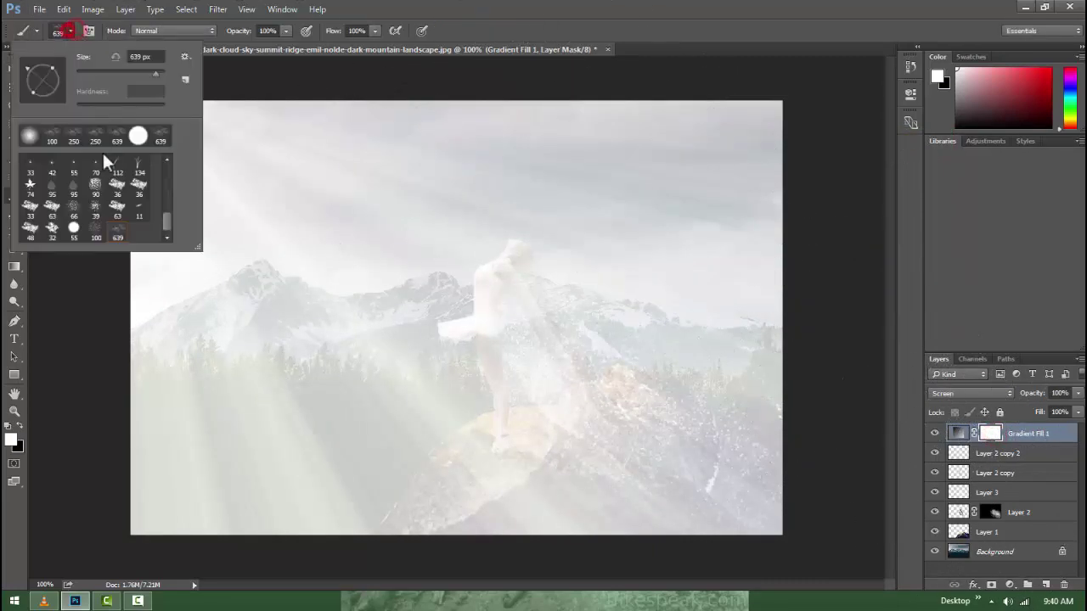
{"action": "mouse_move", "coordinate": [773, 133]}
{"action": "left_mouse_down"}
{"action": "mouse_move", "coordinate": [749, 184]}
{"action": "mouse_move", "coordinate": [801, 267]}
{"action": "left_mouse_up"}
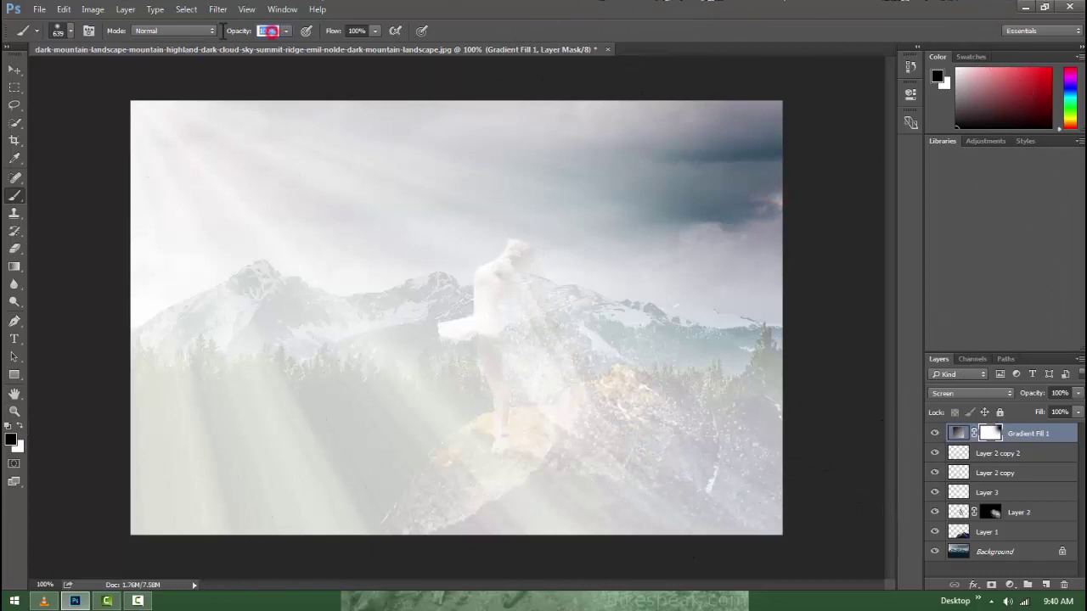
{"action": "type", "text": "35"}
{"action": "left_click", "coordinate": [708, 175]}
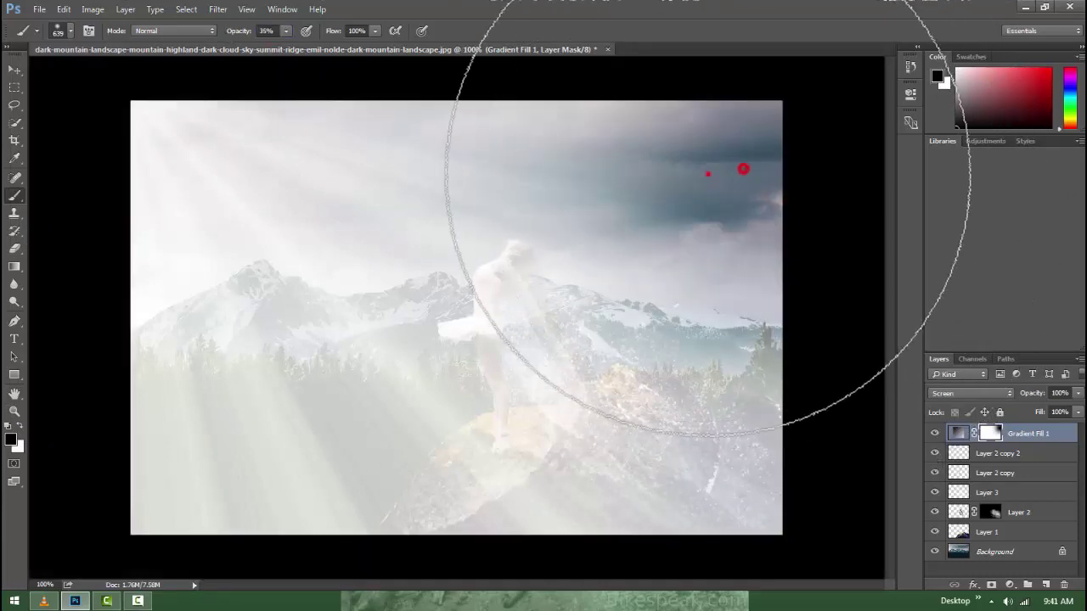
{"action": "left_click", "coordinate": [652, 135]}
{"action": "left_click_drag", "start_coordinate": [742, 369], "coordinate": [594, 517]}
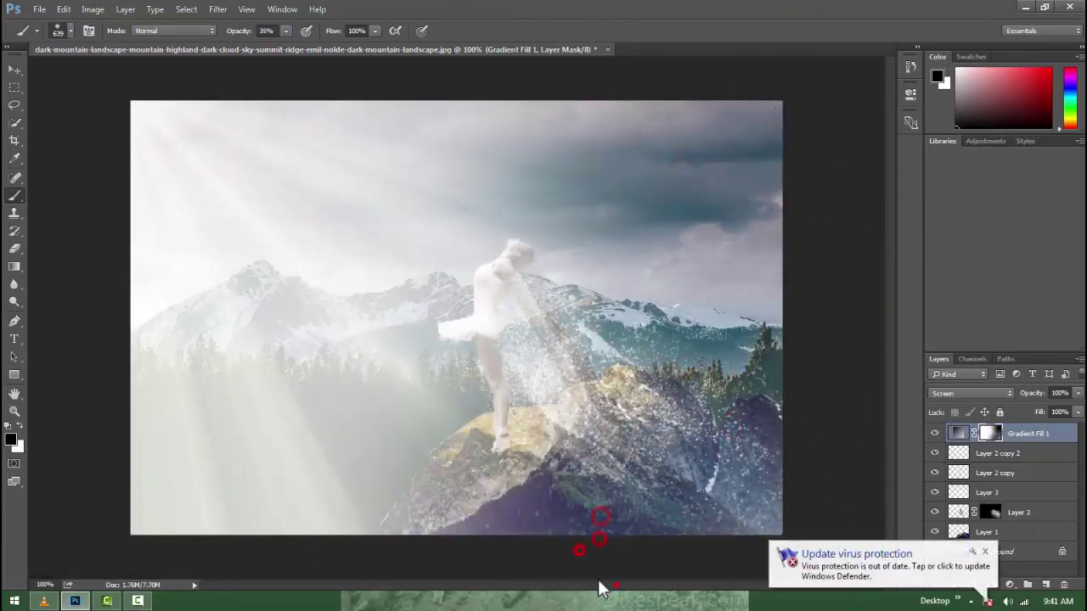
{"action": "left_click", "coordinate": [585, 486], "text": "alt"}
With a smaller brush, fade the rays off the rock and mountains beside the ballerina
{"action": "key", "text": "bracketleft"}
{"action": "key", "text": "bracketleft"}
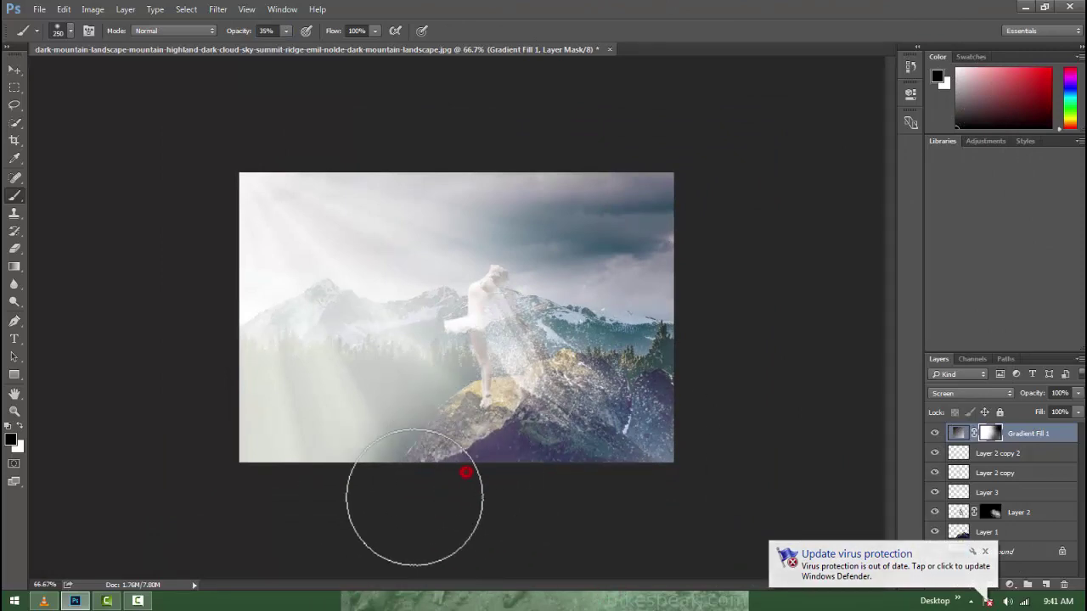
{"action": "left_click", "coordinate": [517, 448]}
{"action": "left_click", "coordinate": [501, 463]}
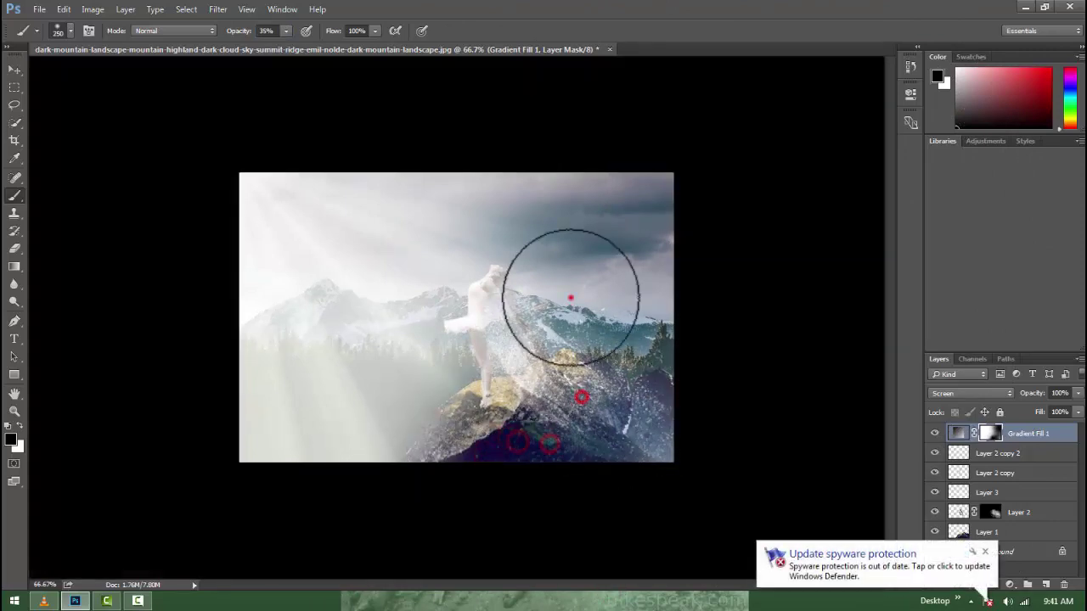
{"action": "left_click", "coordinate": [552, 297]}
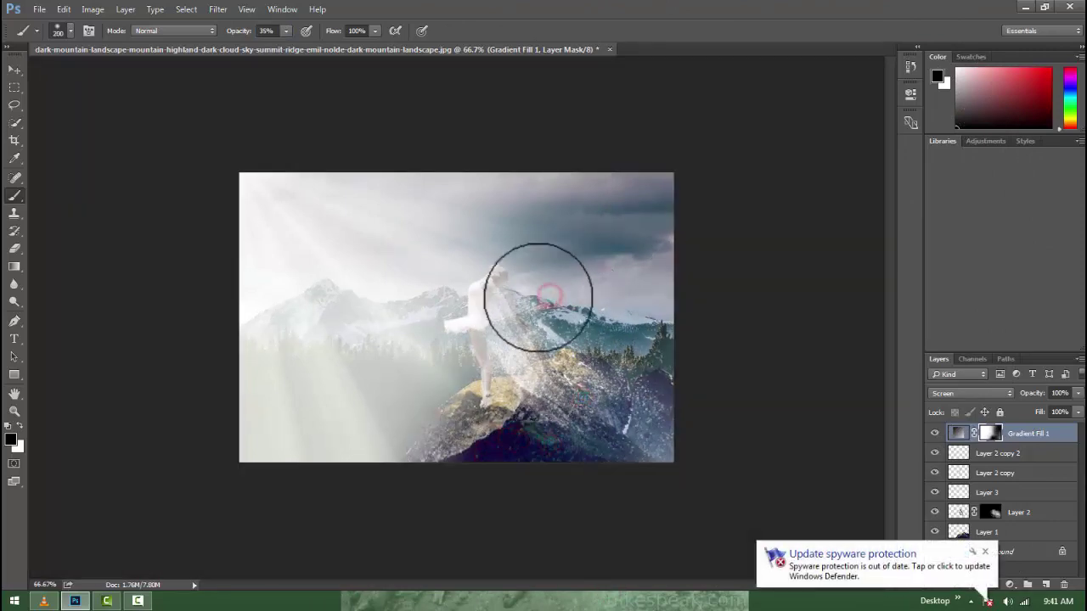
{"action": "mouse_move", "coordinate": [507, 303]}
{"action": "left_mouse_down"}
{"action": "mouse_move", "coordinate": [501, 392]}
{"action": "mouse_move", "coordinate": [492, 332]}
{"action": "mouse_move", "coordinate": [533, 339]}
{"action": "left_mouse_up"}
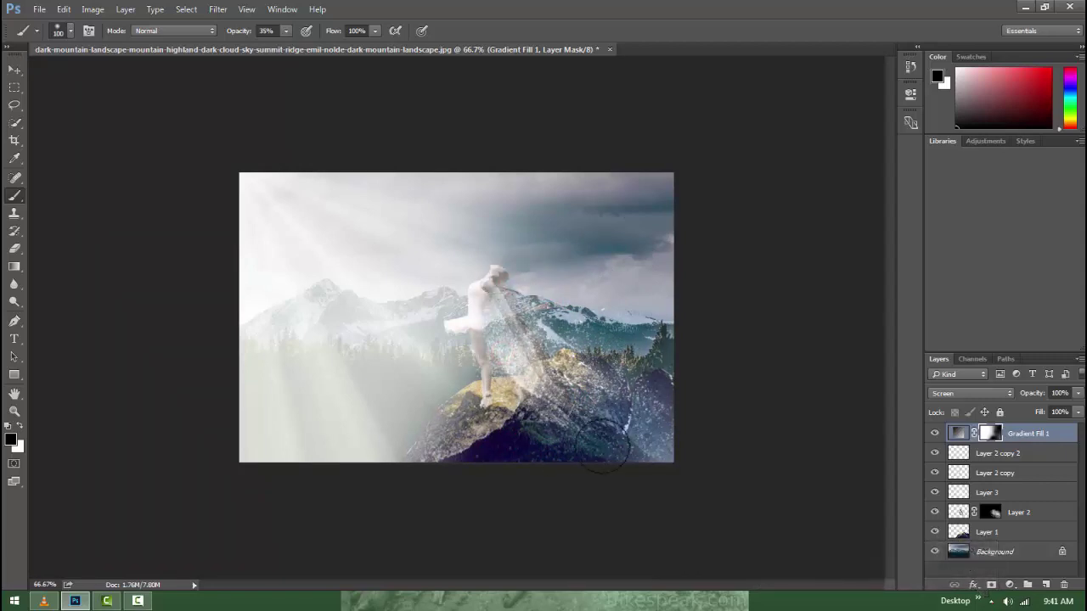
Paint white on the mask to brighten the clouds right of the dancer
{"action": "left_click", "coordinate": [20, 427]}
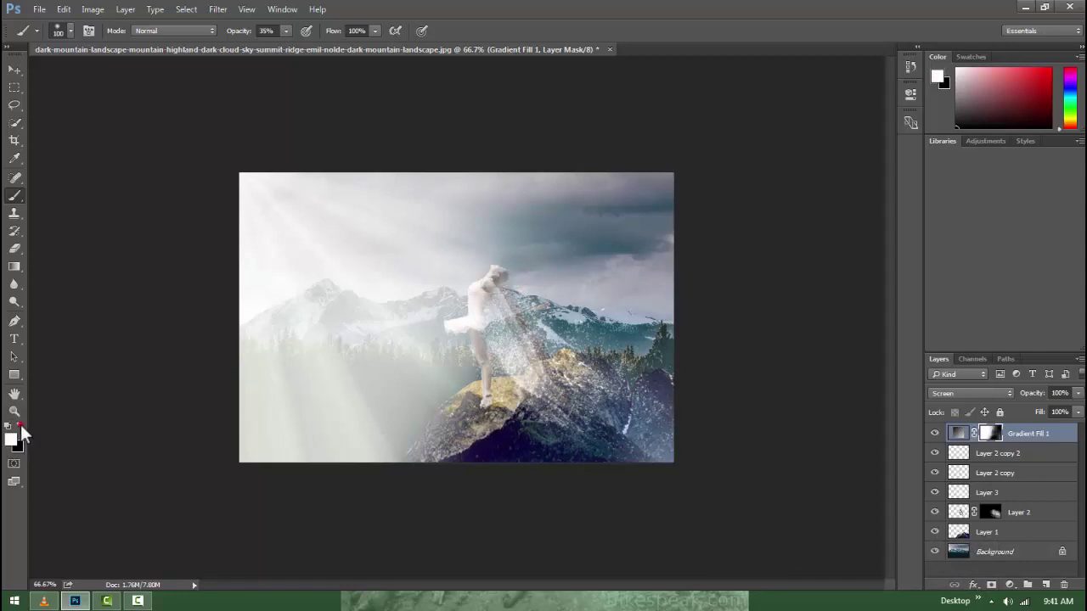
{"action": "left_click", "coordinate": [451, 170]}
{"action": "left_click", "coordinate": [480, 251]}
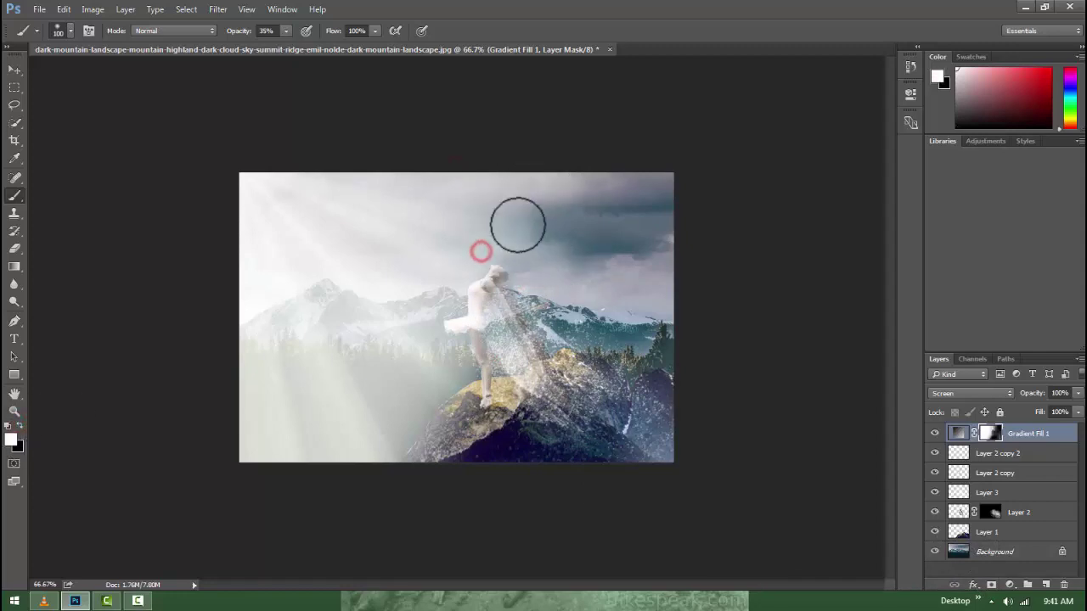
{"action": "left_click_drag", "start_coordinate": [521, 219], "coordinate": [604, 248]}
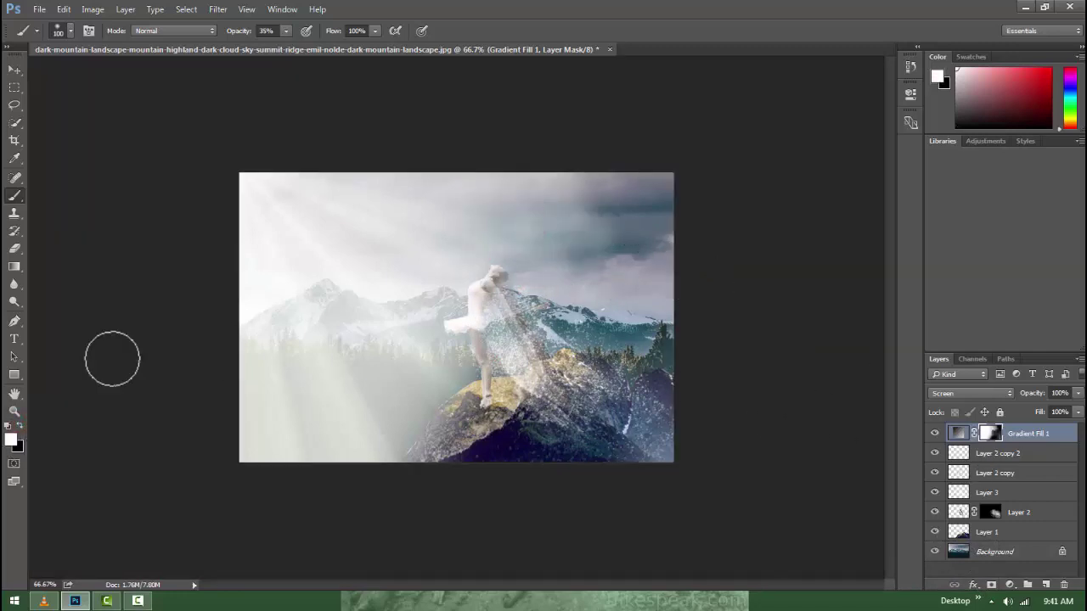
Paint black at 21% opacity, size 500, over the bottom of the image and the rock
{"action": "left_click", "coordinate": [20, 425]}
{"action": "left_click", "coordinate": [285, 31]}
{"action": "left_click_drag", "start_coordinate": [282, 53], "coordinate": [277, 46]}
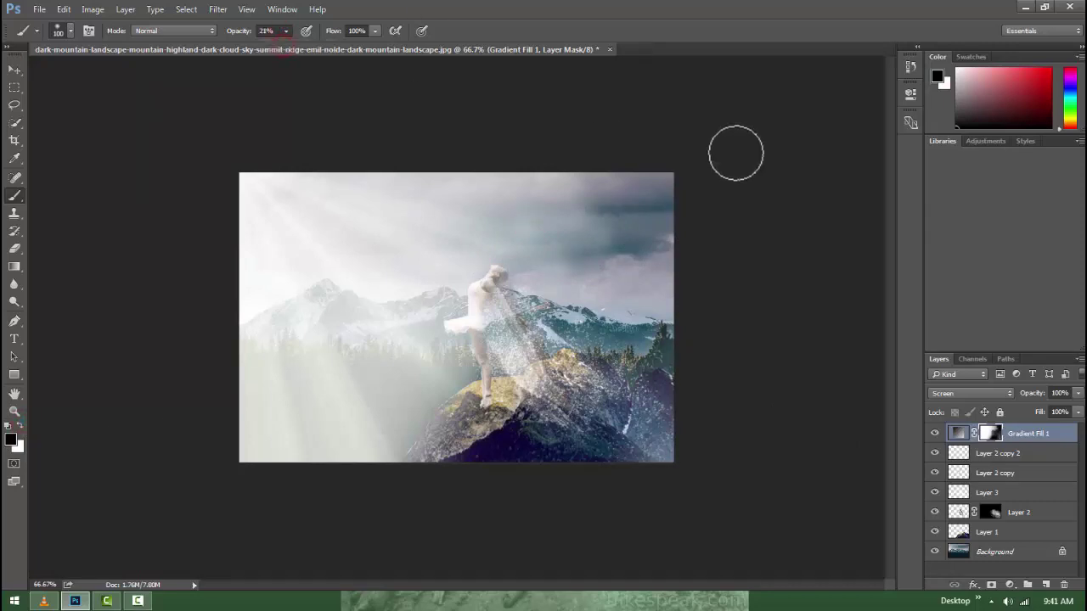
{"action": "key", "text": "bracketright"}
{"action": "key", "text": "bracketright"}
{"action": "key", "text": "bracketright"}
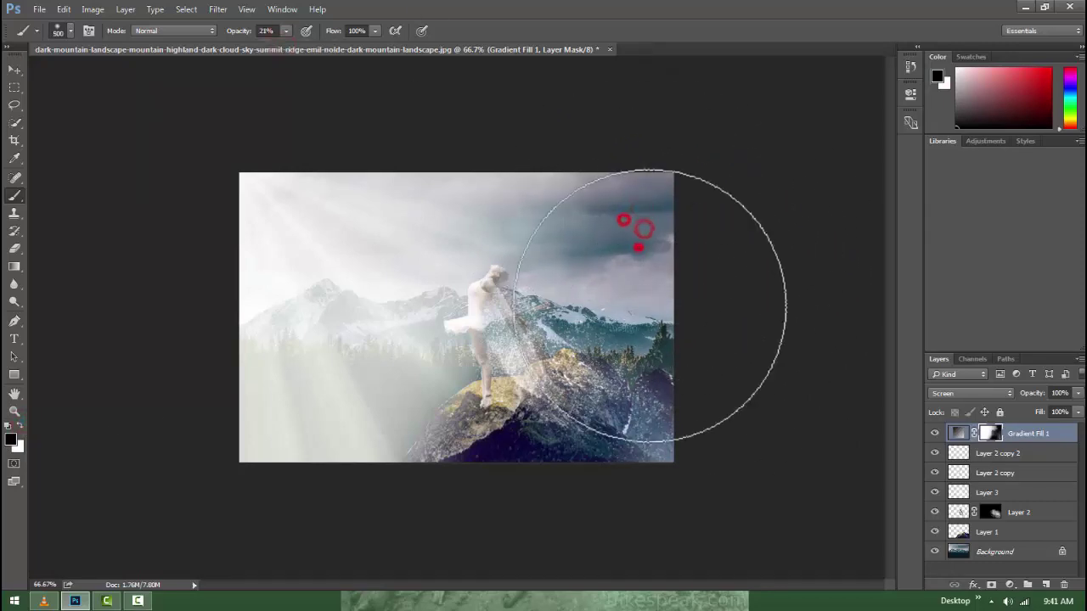
{"action": "left_click_drag", "start_coordinate": [439, 534], "coordinate": [310, 551]}
{"action": "left_click_drag", "start_coordinate": [480, 522], "coordinate": [539, 495]}
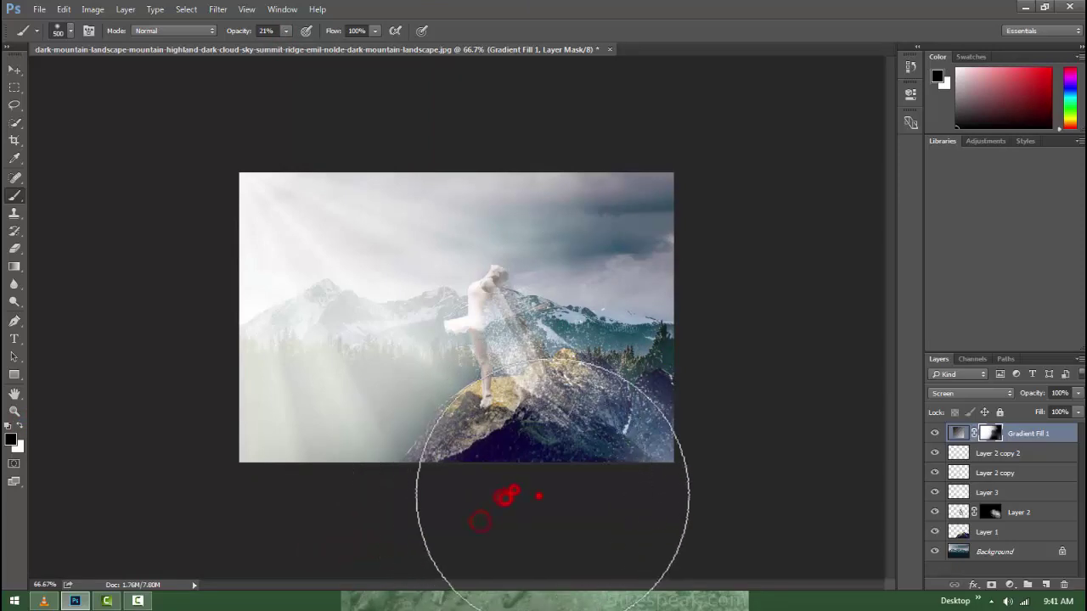
Zoom to 100% to inspect the mask, then back to 66.7%
{"action": "left_click", "coordinate": [15, 68]}
{"action": "left_click", "coordinate": [486, 323], "text": "ctrl"}
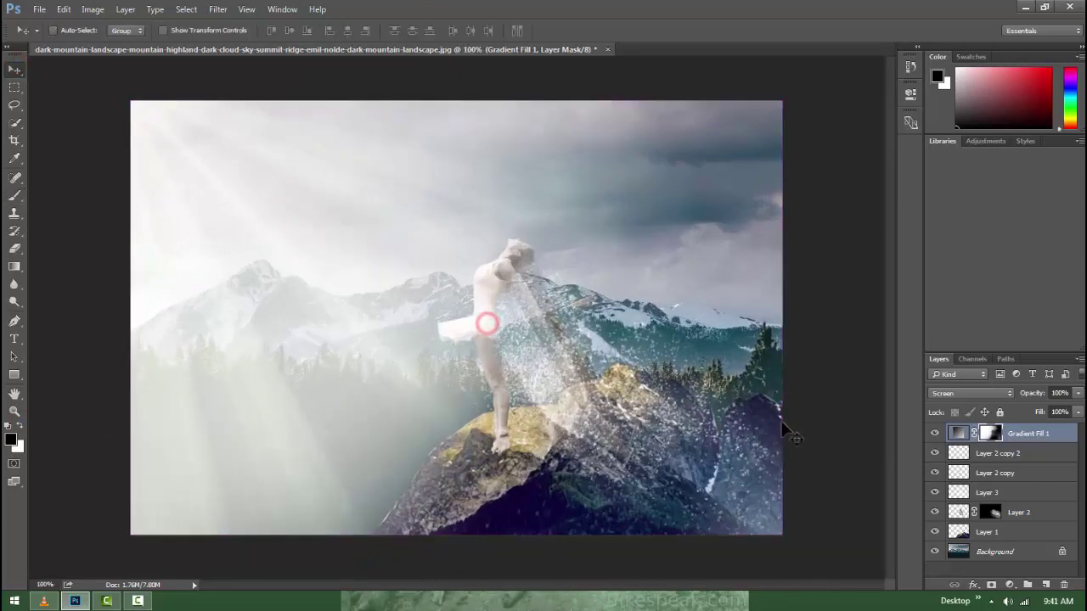
{"action": "left_click", "coordinate": [572, 237], "text": "alt"}
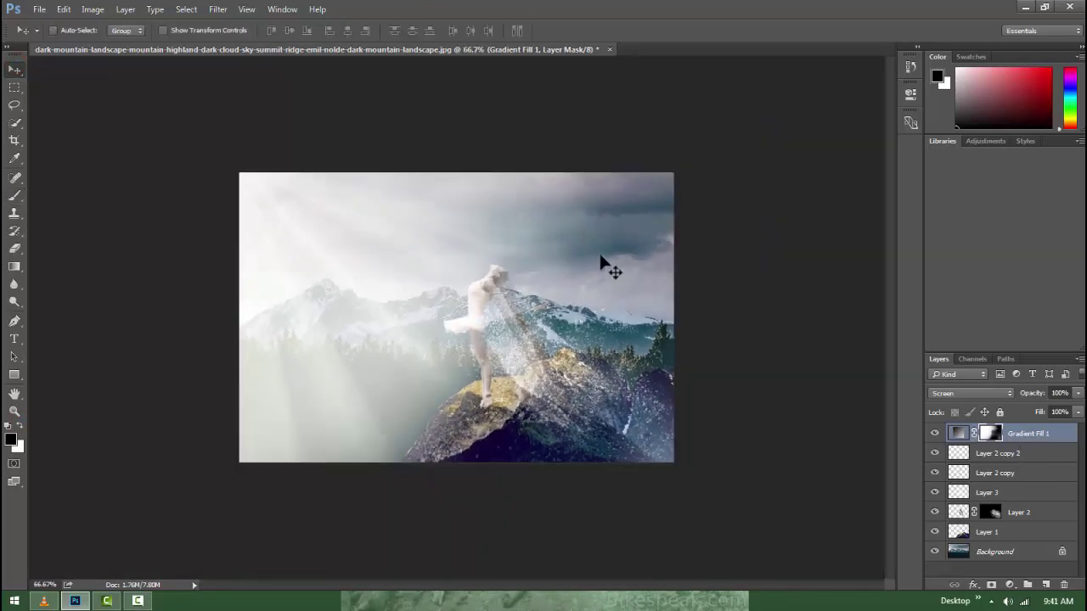
Crop a thin strip off the bottom of the image and zoom to 100%
{"action": "key", "text": "c"}
{"action": "mouse_move", "coordinate": [457, 463]}
{"action": "left_mouse_down"}
{"action": "mouse_move", "coordinate": [457, 442]}
{"action": "mouse_move", "coordinate": [457, 455]}
{"action": "left_mouse_up"}
{"action": "key", "text": "Return"}
{"action": "key", "text": "v"}
{"action": "key", "text": "ctrl+1"}
Duplicate the particle layer Layer 2 copy 2 to create Layer 2 copy 3
{"action": "left_click", "coordinate": [985, 455]}
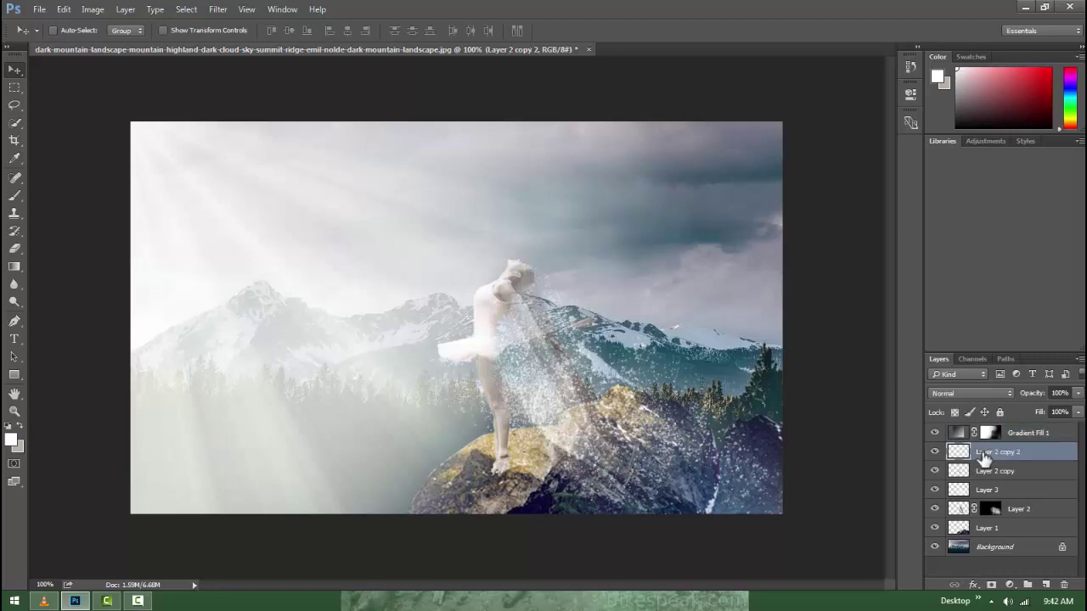
{"action": "key", "text": "ctrl+j"}
{"action": "key", "text": "Delete"}
{"action": "key", "text": "ctrl+j"}
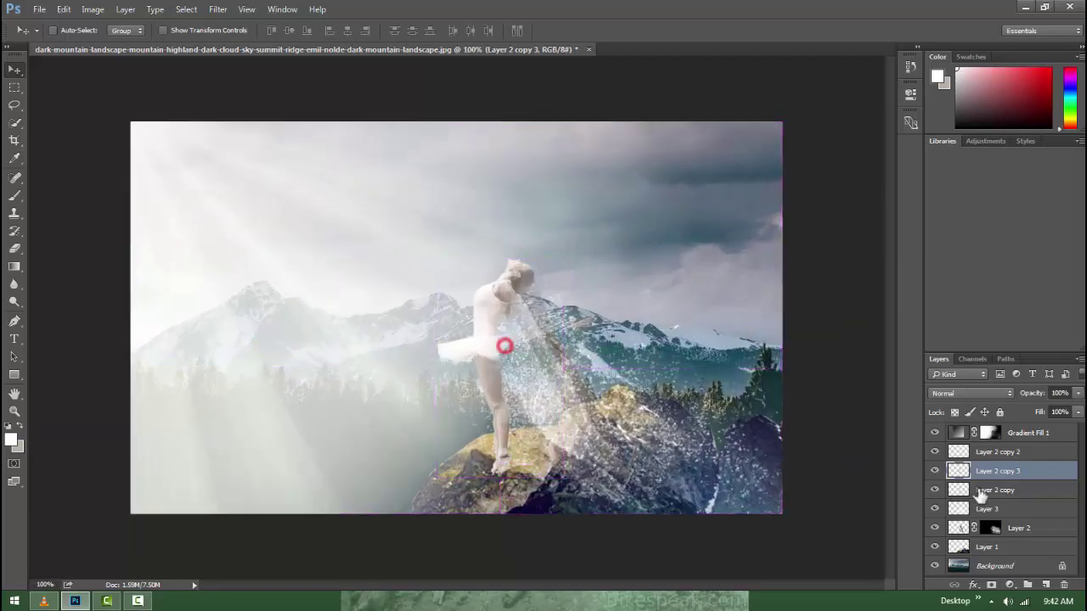
{"action": "left_click", "coordinate": [998, 451], "text": "ctrl"}
{"action": "left_click", "coordinate": [995, 490], "text": "ctrl"}
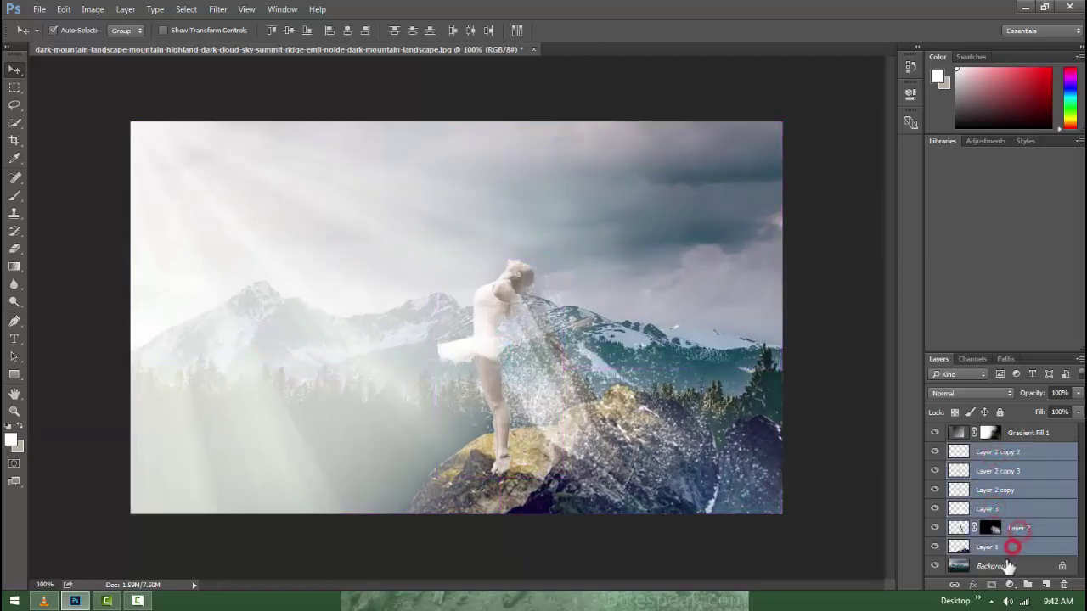
{"action": "left_click", "coordinate": [1037, 435]}
{"action": "left_click_drag", "start_coordinate": [985, 353], "coordinate": [966, 257]}
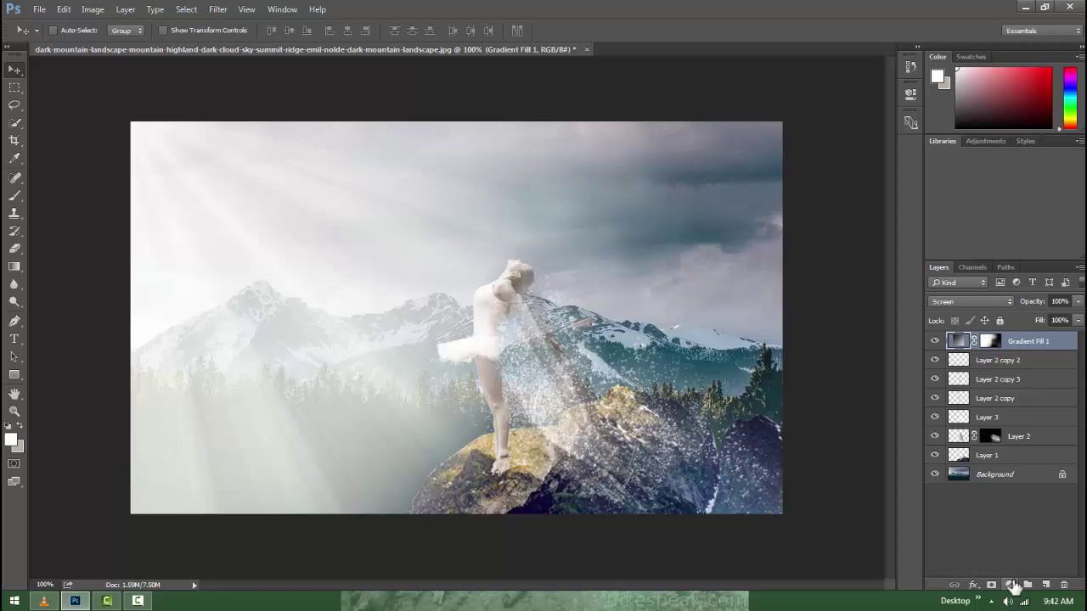
Add a Brightness/Contrast layer above Layer 1 with Brightness -25 and Contrast 13
{"action": "left_click", "coordinate": [1010, 585]}
{"action": "left_click", "coordinate": [964, 335]}
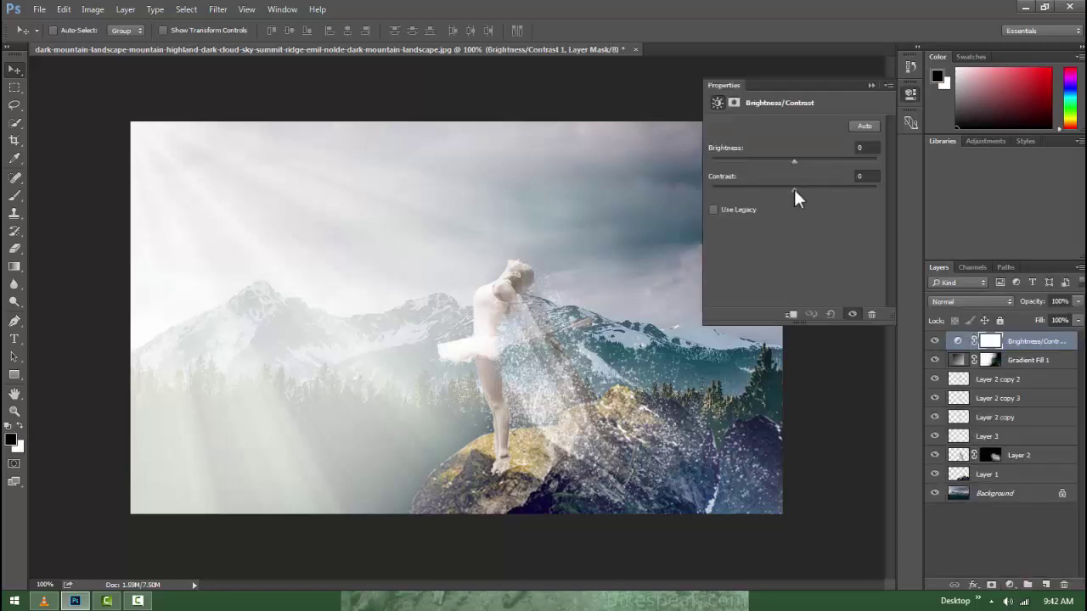
{"action": "mouse_move", "coordinate": [794, 189]}
{"action": "left_mouse_down"}
{"action": "mouse_move", "coordinate": [805, 189]}
{"action": "mouse_move", "coordinate": [791, 158]}
{"action": "left_mouse_up"}
{"action": "left_click", "coordinate": [872, 86]}
{"action": "left_click_drag", "start_coordinate": [959, 343], "coordinate": [960, 472]}
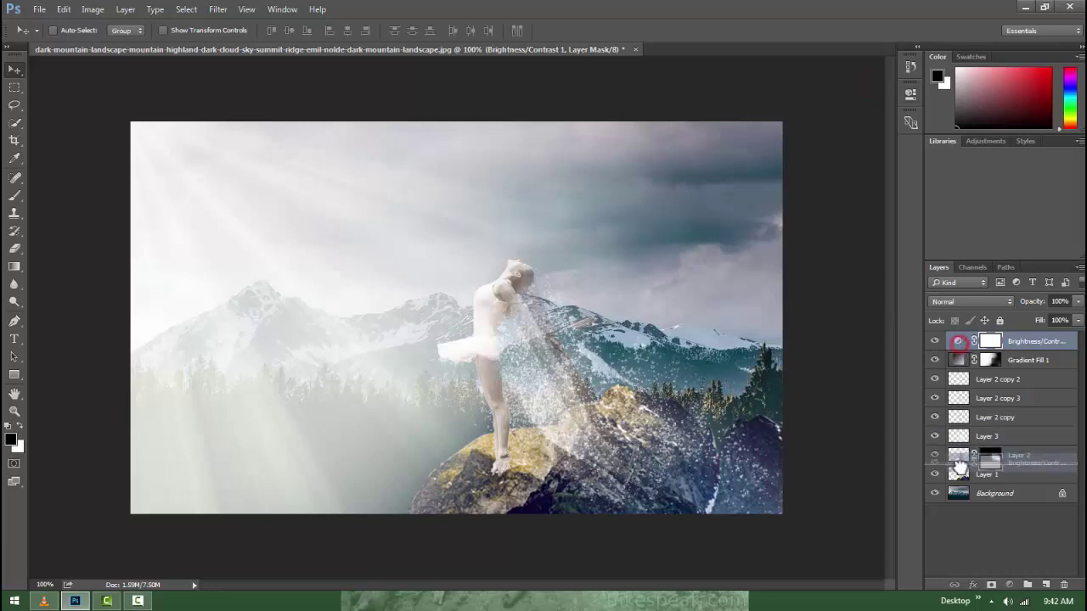
{"action": "double_click", "coordinate": [959, 456]}
{"action": "left_click_drag", "start_coordinate": [794, 160], "coordinate": [777, 157]}
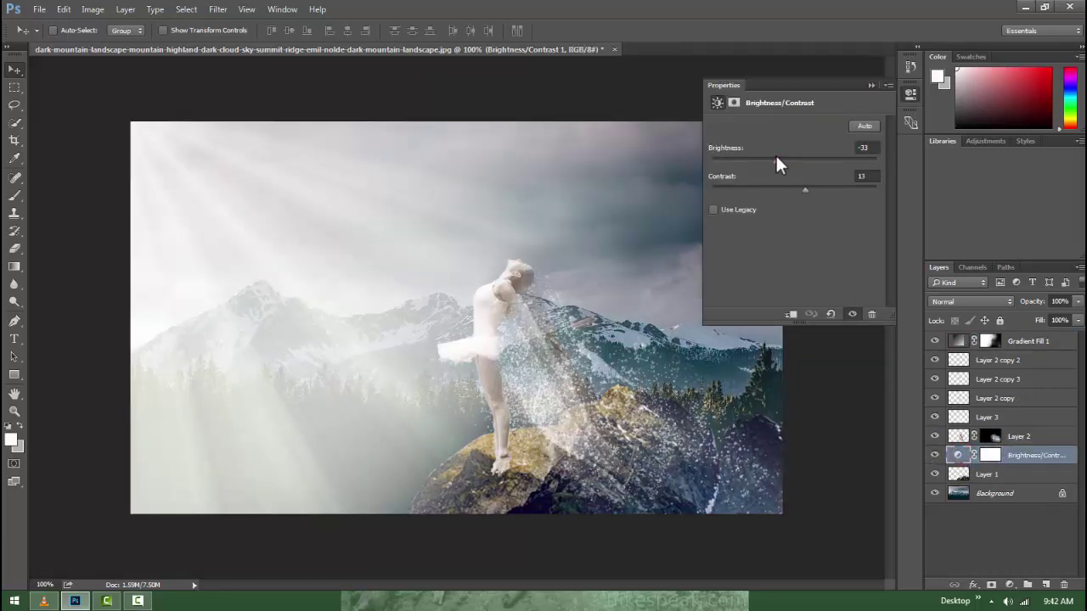
{"action": "left_click_drag", "start_coordinate": [778, 155], "coordinate": [787, 166]}
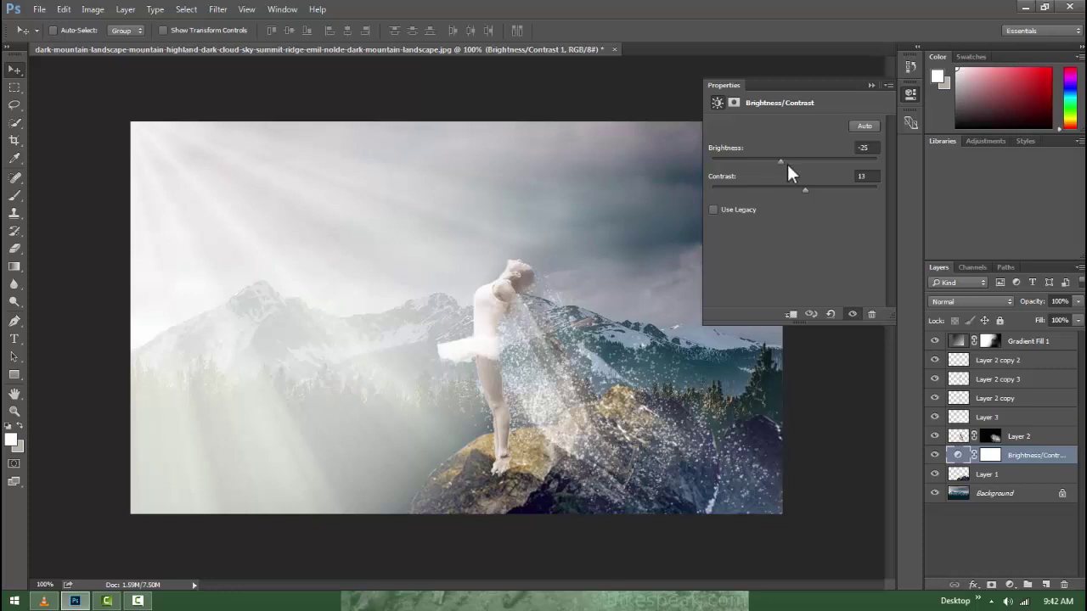
{"action": "left_click", "coordinate": [872, 86]}
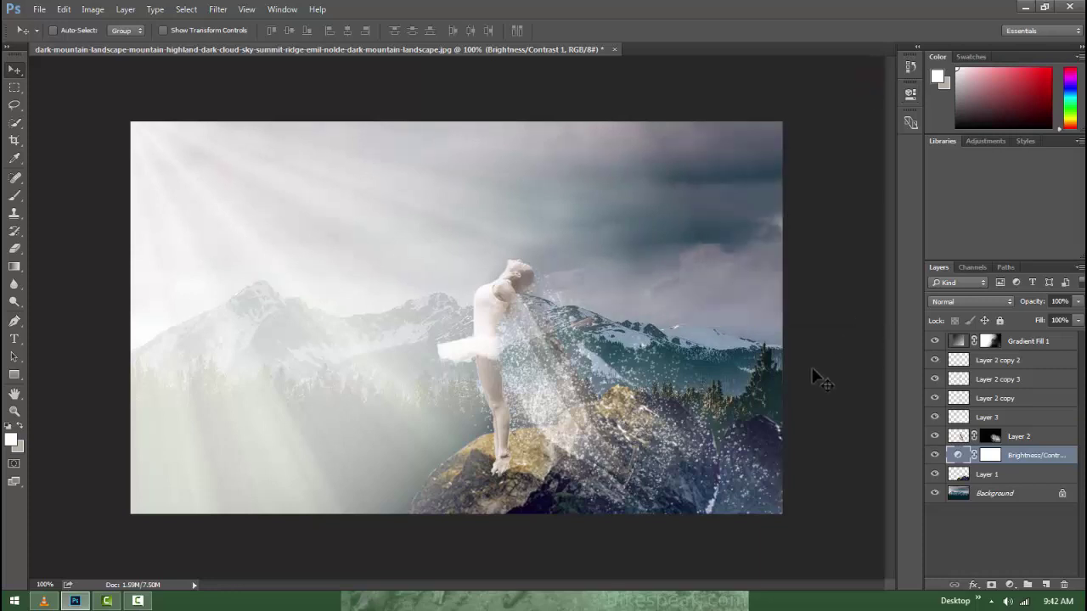
Erase stray particles at the rock's right edge on Layer 2 copy 3, Layer 2 copy 2 and Layer 3
{"action": "key", "text": "e"}
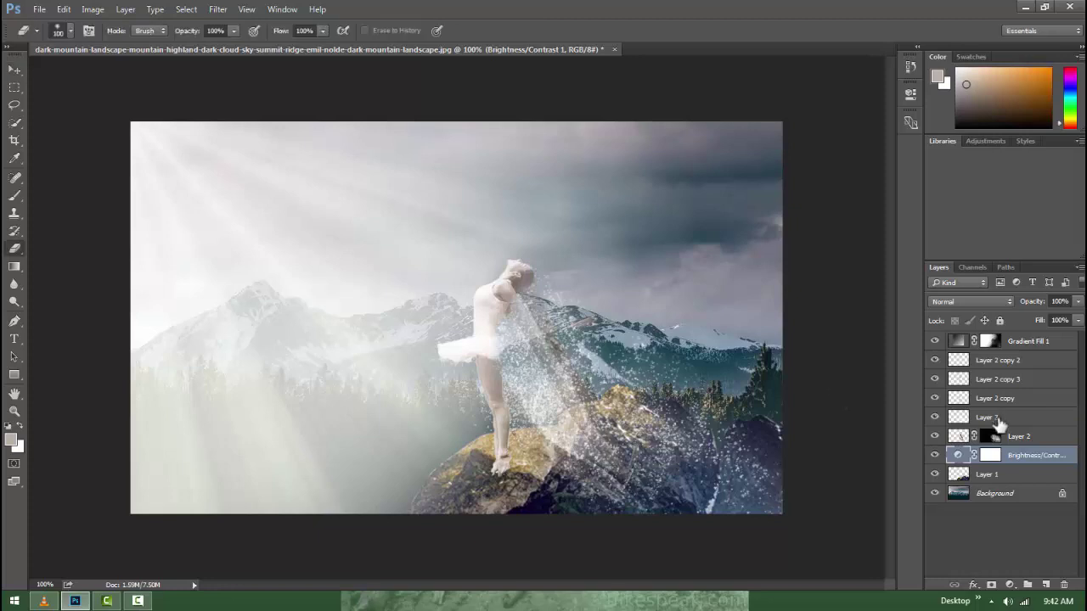
{"action": "left_click", "coordinate": [992, 435]}
{"action": "left_click", "coordinate": [988, 379]}
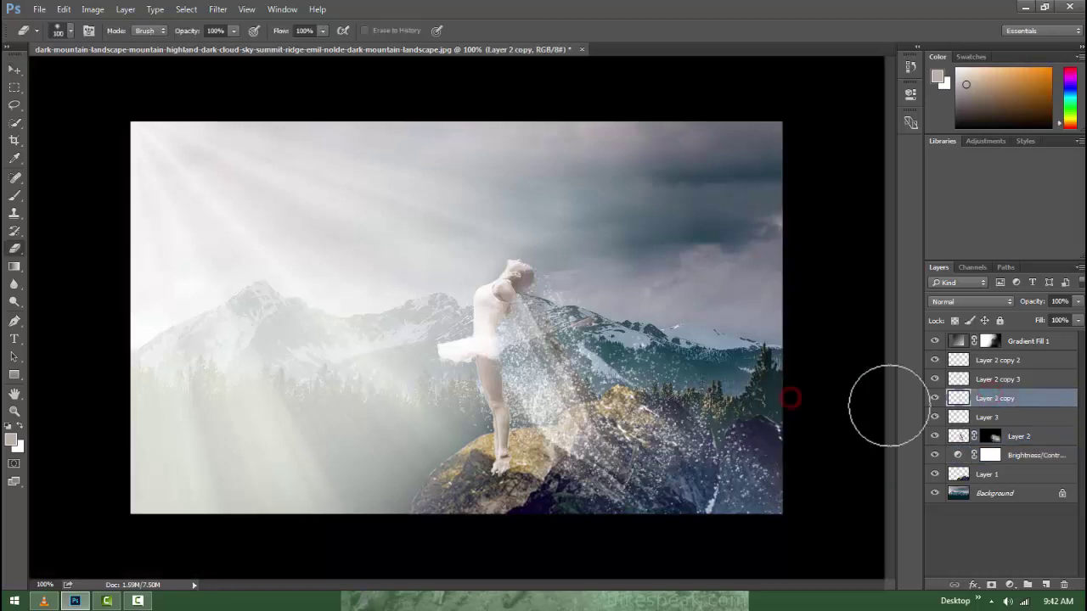
{"action": "left_click", "coordinate": [776, 424]}
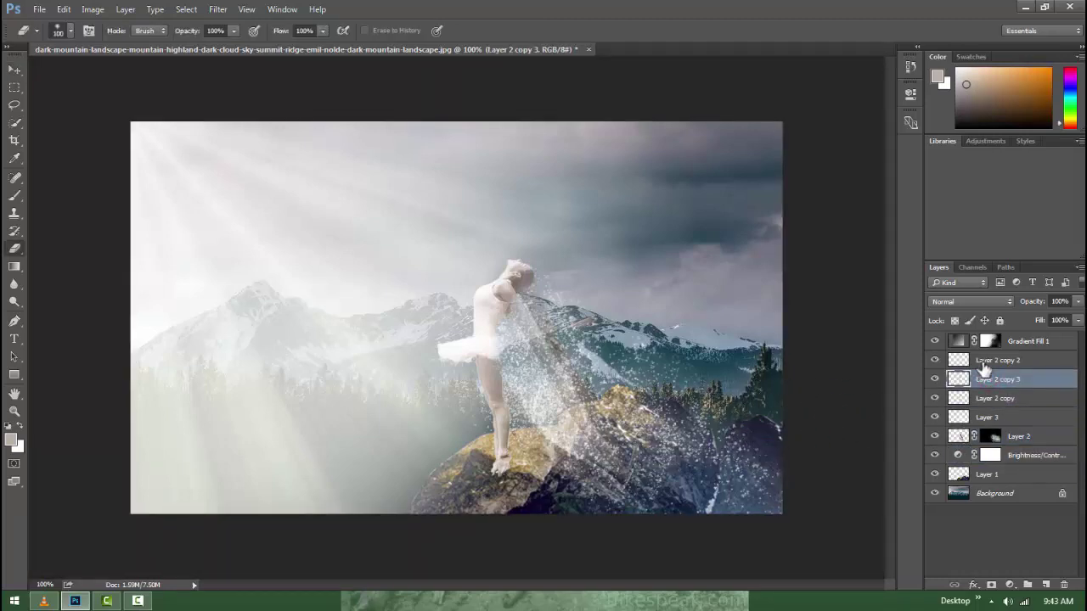
{"action": "left_click", "coordinate": [983, 359]}
{"action": "left_click", "coordinate": [984, 417]}
{"action": "left_click", "coordinate": [771, 427]}
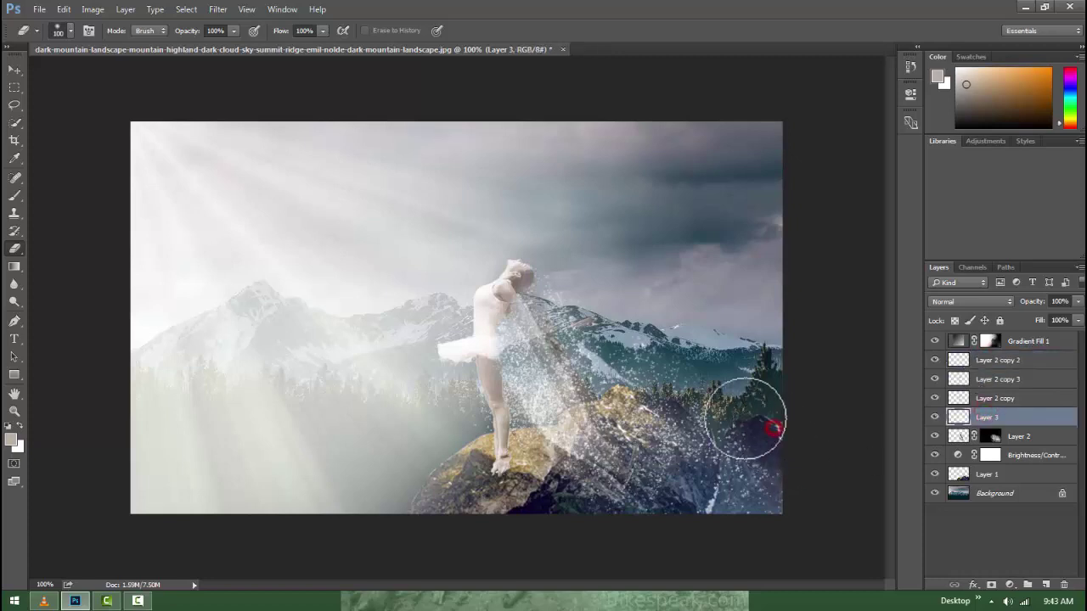
{"action": "left_click", "coordinate": [788, 430]}
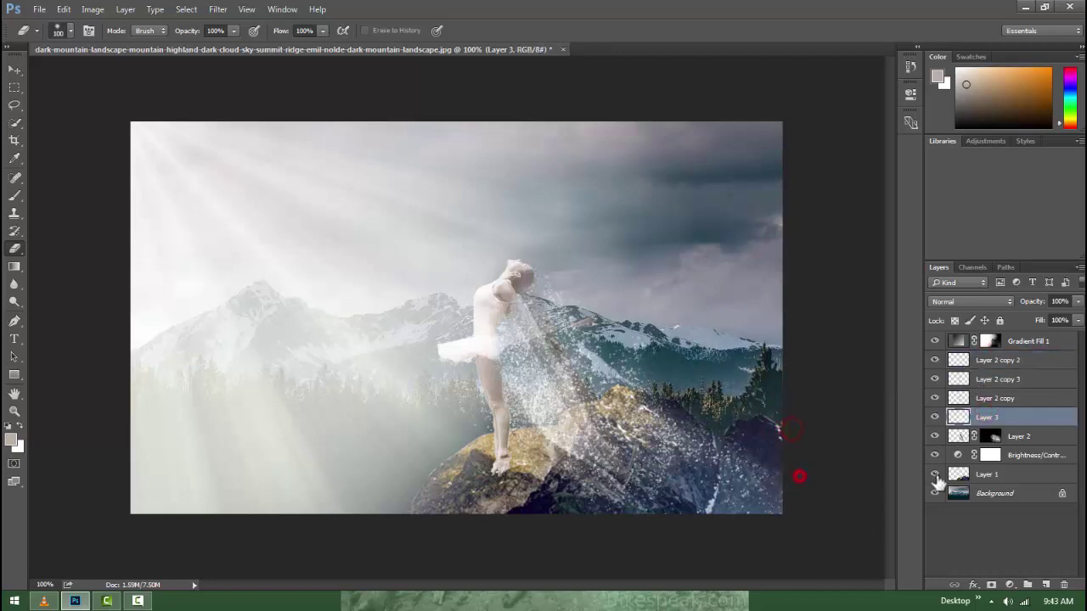
{"action": "left_click", "coordinate": [983, 360]}
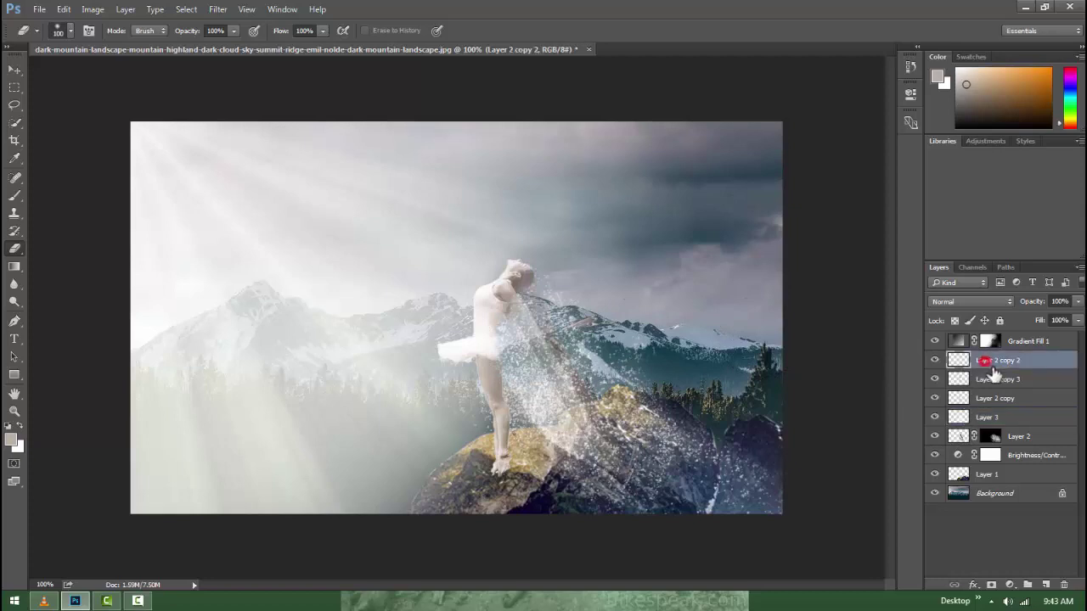
Raise the merged particle layer's saturation to +52 with Hue/Saturation
{"action": "key", "text": "ctrl+u"}
{"action": "left_click_drag", "start_coordinate": [596, 120], "coordinate": [826, 155]}
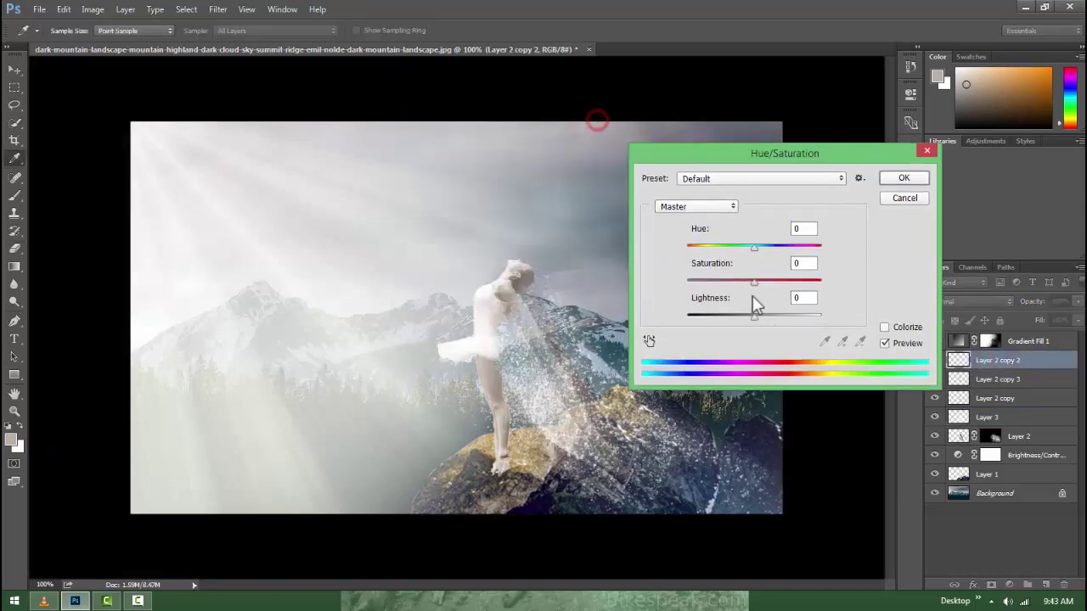
{"action": "left_click_drag", "start_coordinate": [763, 285], "coordinate": [790, 289]}
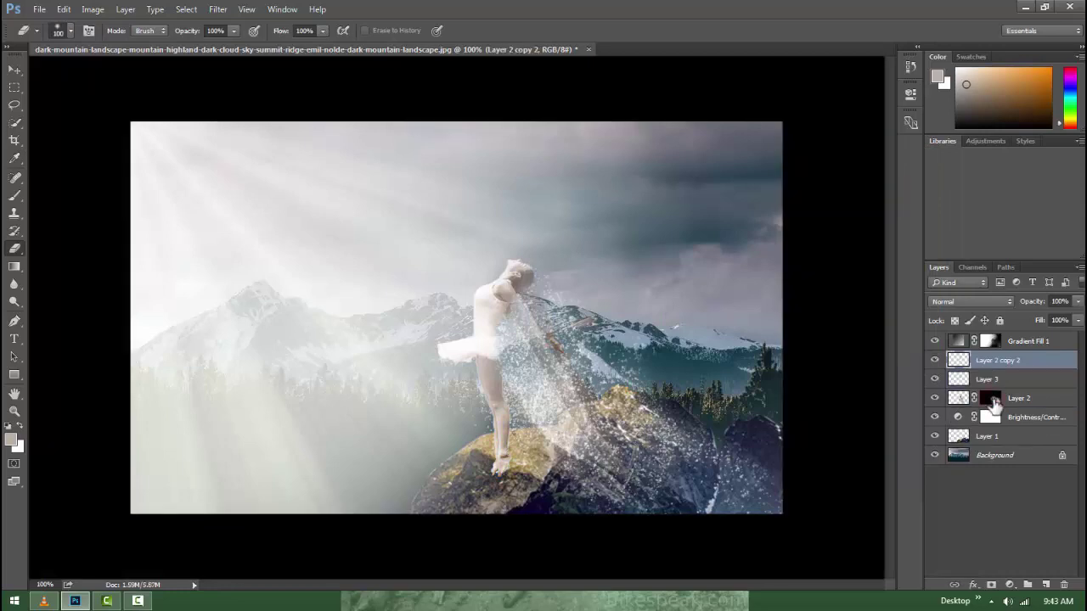
{"action": "key", "text": "ctrl+u"}
{"action": "mouse_move", "coordinate": [754, 283]}
{"action": "left_mouse_down"}
{"action": "mouse_move", "coordinate": [796, 297]}
{"action": "mouse_move", "coordinate": [803, 285]}
{"action": "left_mouse_up"}
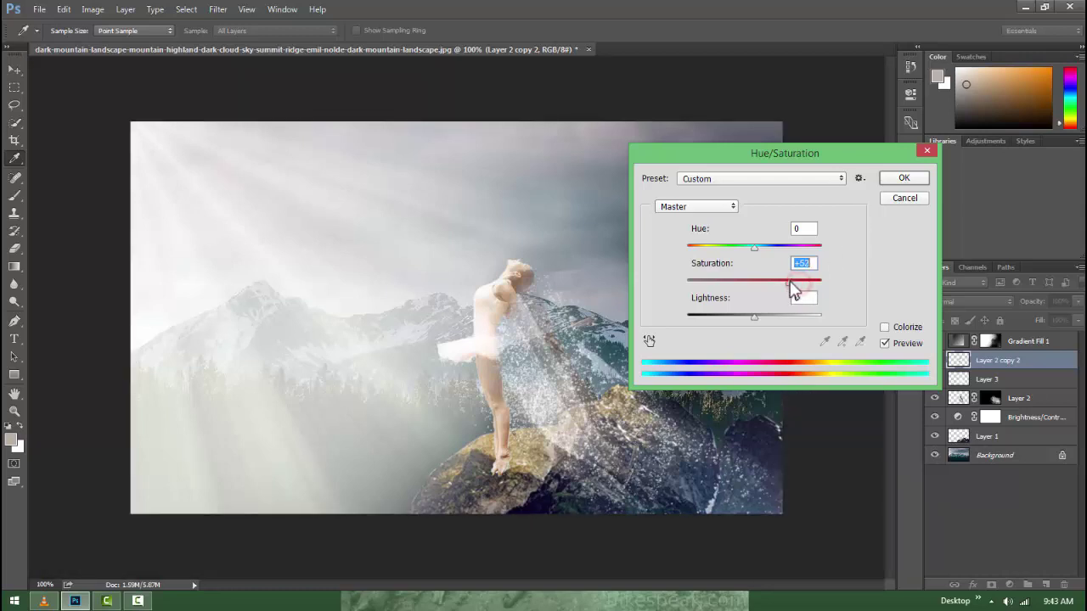
{"action": "left_click", "coordinate": [883, 180]}
Add an orange-to-purple Gradient Fill at a 135° angle above Gradient Fill 1
{"action": "key", "text": "e"}
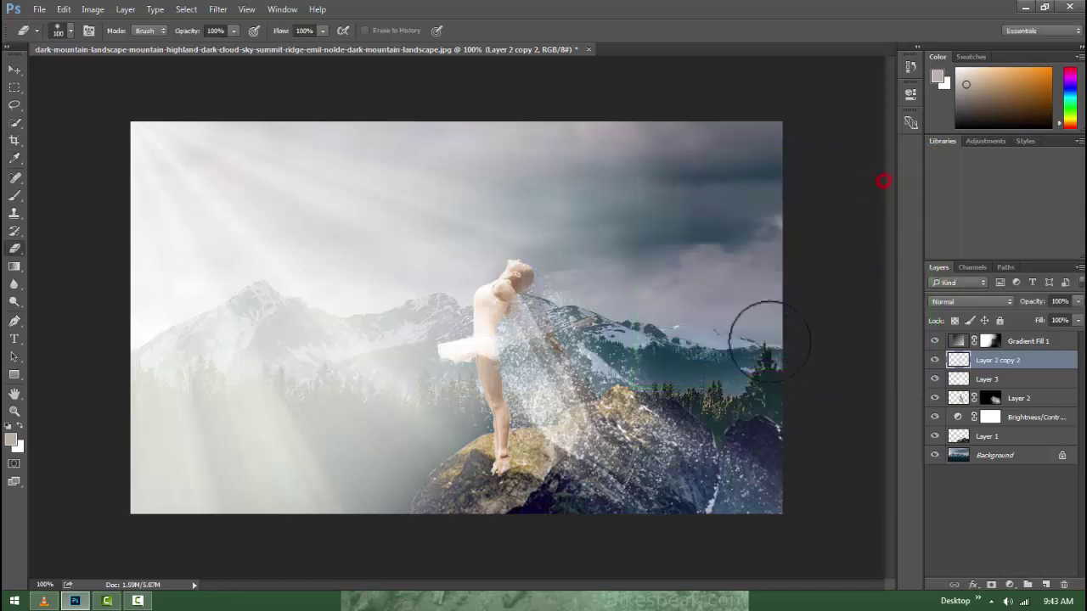
{"action": "left_click", "coordinate": [1015, 341]}
{"action": "left_click", "coordinate": [1009, 585]}
{"action": "left_click", "coordinate": [959, 287]}
{"action": "left_click", "coordinate": [922, 130]}
{"action": "left_click", "coordinate": [1009, 585]}
{"action": "left_click", "coordinate": [968, 303]}
{"action": "left_click", "coordinate": [868, 163]}
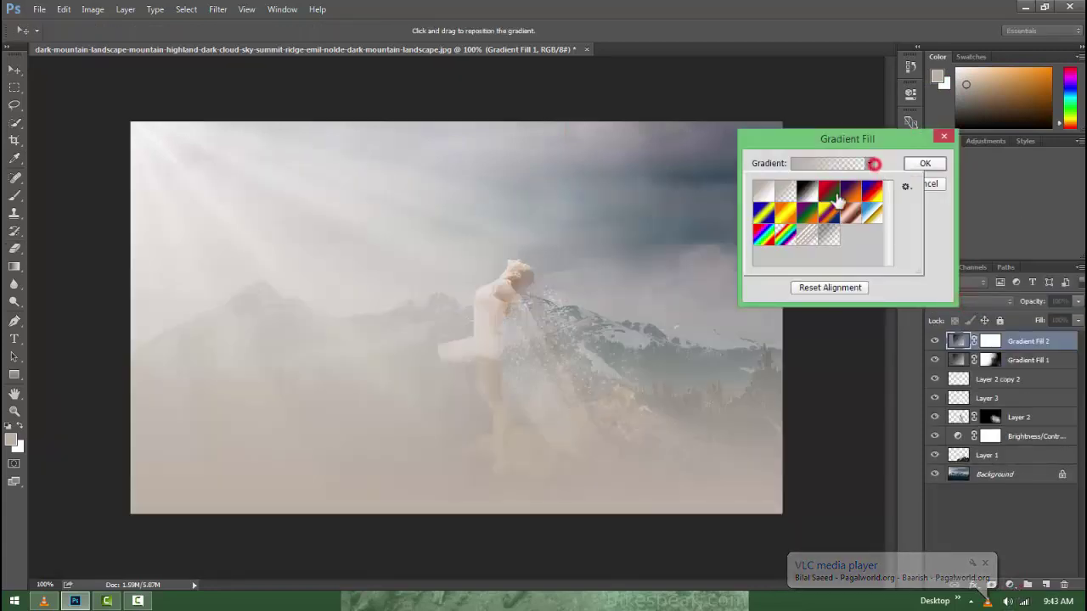
{"action": "left_click", "coordinate": [828, 193]}
{"action": "left_click", "coordinate": [849, 195]}
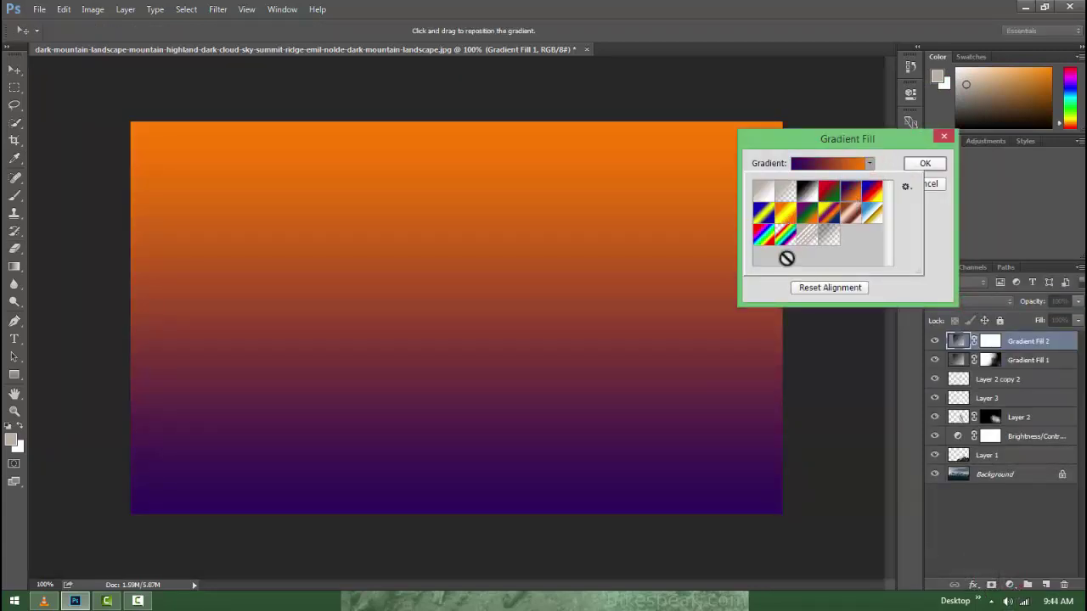
{"action": "left_click", "coordinate": [824, 287]}
{"action": "left_click", "coordinate": [801, 208]}
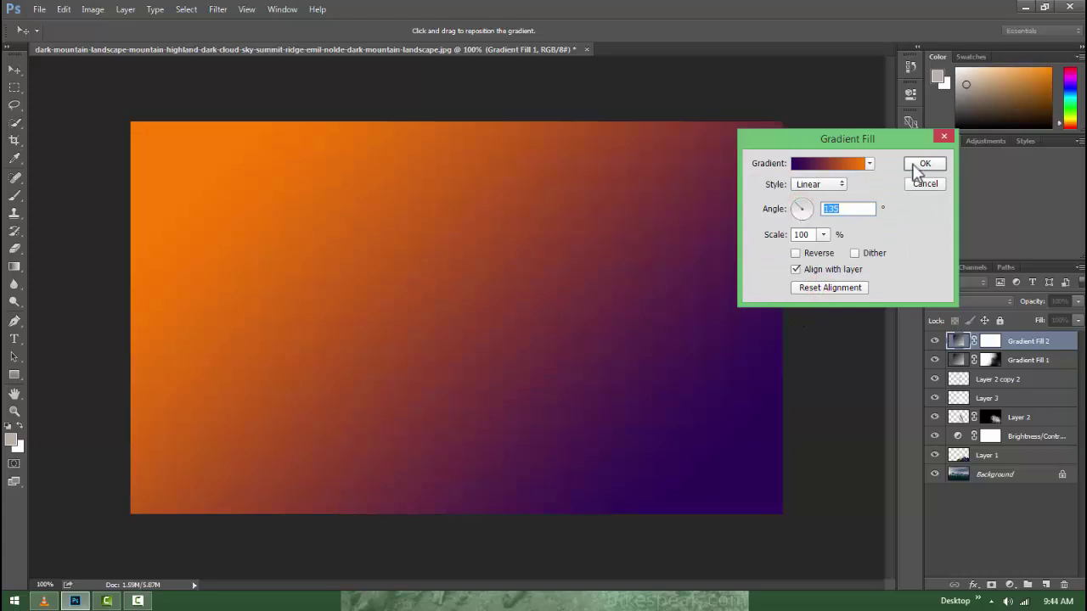
{"action": "left_click", "coordinate": [915, 165]}
Set Gradient Fill 2 to Screen blending at about 39% opacity, kept at the top
{"action": "key", "text": "e"}
{"action": "left_click", "coordinate": [962, 302]}
{"action": "left_click", "coordinate": [959, 402]}
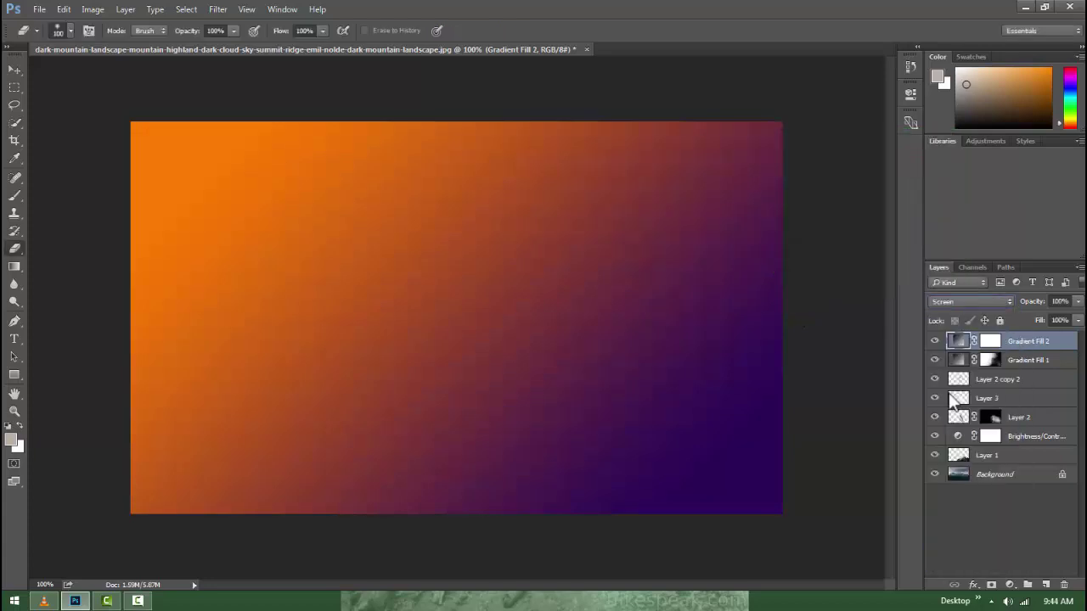
{"action": "left_click_drag", "start_coordinate": [1034, 305], "coordinate": [1007, 306]}
{"action": "mouse_move", "coordinate": [964, 357]}
{"action": "left_mouse_down"}
{"action": "mouse_move", "coordinate": [958, 409]}
{"action": "mouse_move", "coordinate": [957, 338]}
{"action": "left_mouse_up"}
{"action": "left_click_drag", "start_coordinate": [1034, 304], "coordinate": [1014, 305]}
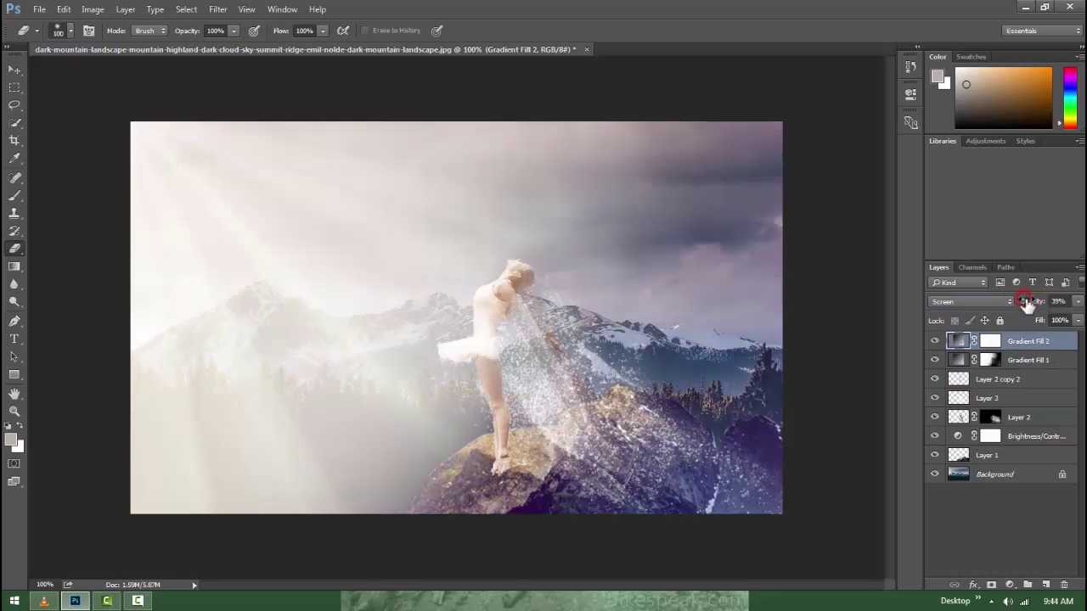
Add a Color Lookup adjustment layer using DropBlues.3DL
{"action": "left_click", "coordinate": [1010, 586]}
{"action": "left_click", "coordinate": [983, 485]}
{"action": "left_click", "coordinate": [821, 125]}
{"action": "left_click", "coordinate": [789, 166]}
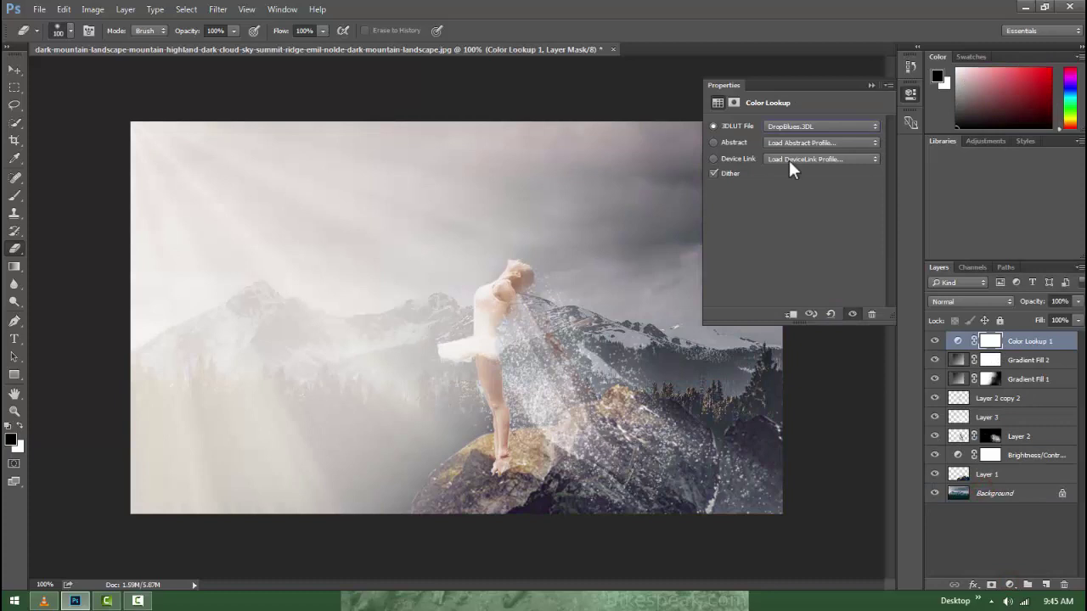
{"action": "left_click", "coordinate": [872, 85]}
Select all the layers and trial-merge them, then undo the merge
{"action": "left_click", "coordinate": [1039, 360], "text": "ctrl"}
{"action": "left_click", "coordinate": [1030, 379], "text": "ctrl"}
{"action": "left_click", "coordinate": [1014, 398], "text": "ctrl"}
{"action": "left_click", "coordinate": [1014, 417], "text": "ctrl"}
{"action": "left_click", "coordinate": [1014, 435], "text": "ctrl"}
{"action": "left_click", "coordinate": [1014, 455], "text": "ctrl"}
{"action": "left_click", "coordinate": [1014, 473], "text": "ctrl"}
{"action": "key", "text": "ctrl+e"}
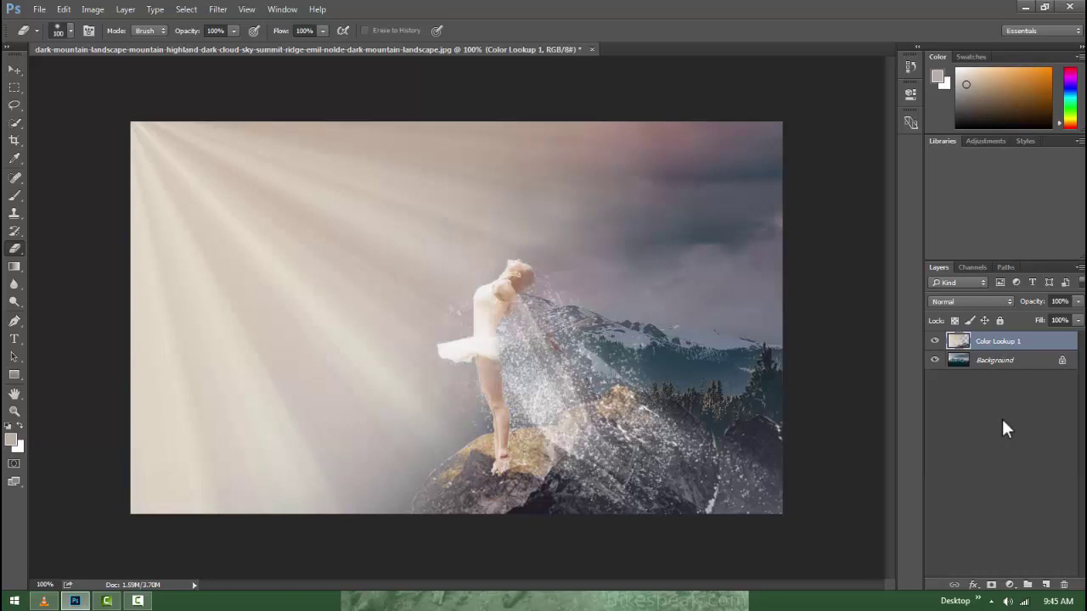
{"action": "key", "text": "ctrl+z"}
Select Color Lookup 1 down through Background copy and stamp them into a merged layer
{"action": "left_click", "coordinate": [998, 492]}
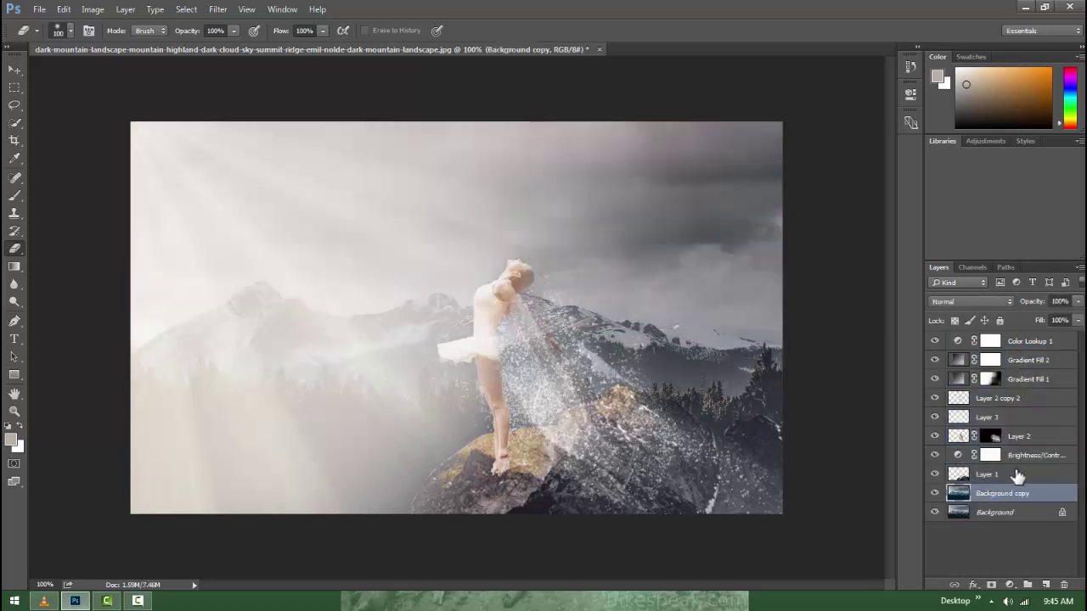
{"action": "left_click", "coordinate": [1025, 344]}
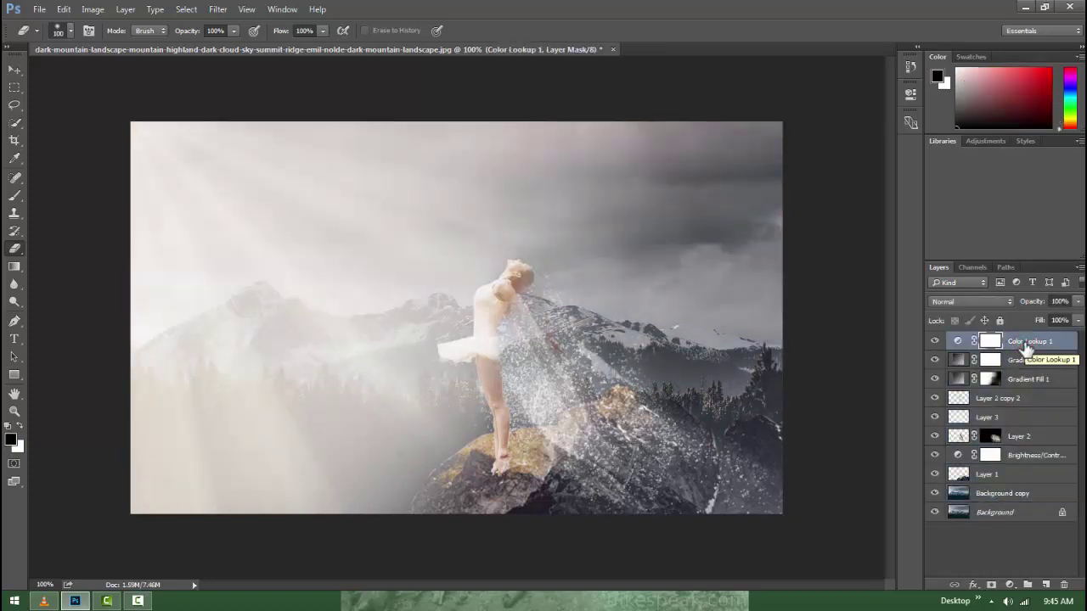
{"action": "left_click", "coordinate": [1027, 360], "text": "shift"}
{"action": "left_click", "coordinate": [1027, 379], "text": "shift"}
{"action": "left_click", "coordinate": [1027, 398], "text": "shift"}
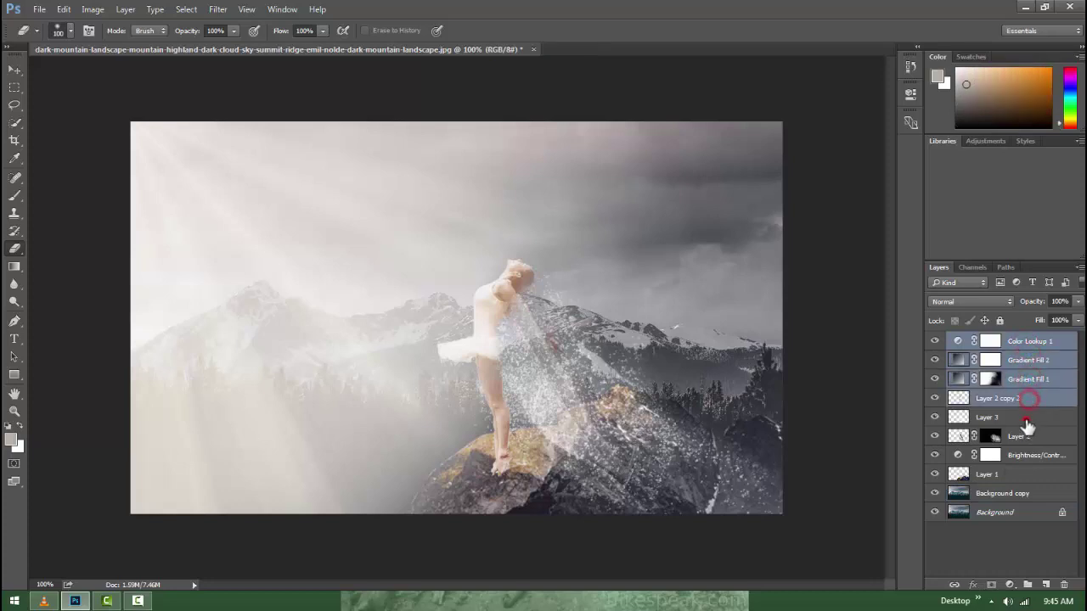
{"action": "left_click", "coordinate": [1025, 417], "text": "shift"}
{"action": "left_click", "coordinate": [1024, 435], "text": "shift"}
{"action": "left_click", "coordinate": [1023, 457], "text": "shift"}
{"action": "left_click", "coordinate": [1015, 474], "text": "shift"}
{"action": "left_click", "coordinate": [1005, 493], "text": "shift"}
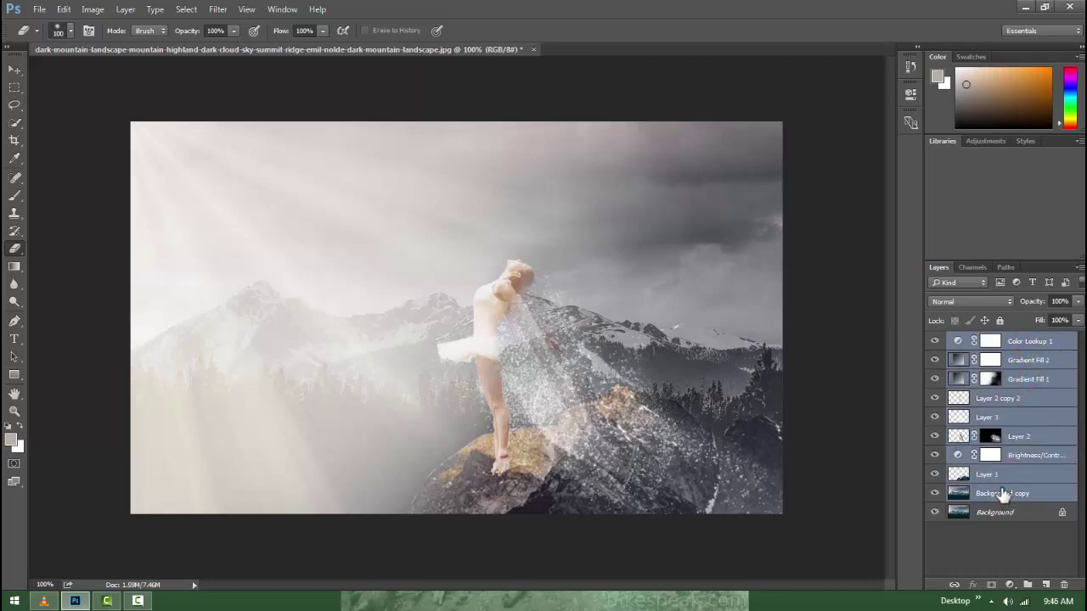
{"action": "key", "text": "ctrl+alt+e"}
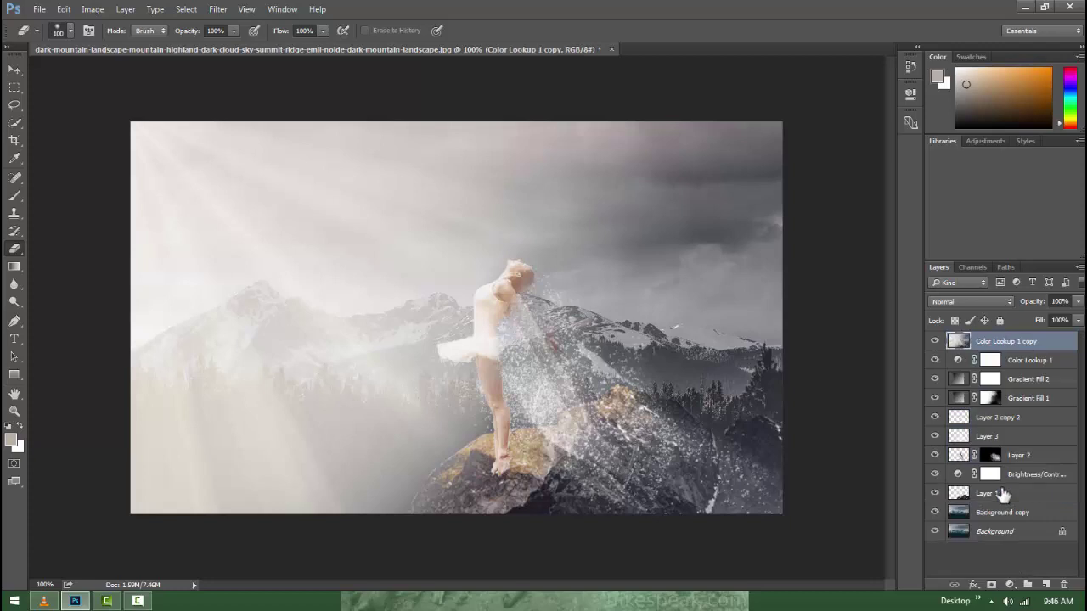
Move the original layers into a collapsed Group 1 below the merged stamp layer
{"action": "left_click", "coordinate": [1019, 360]}
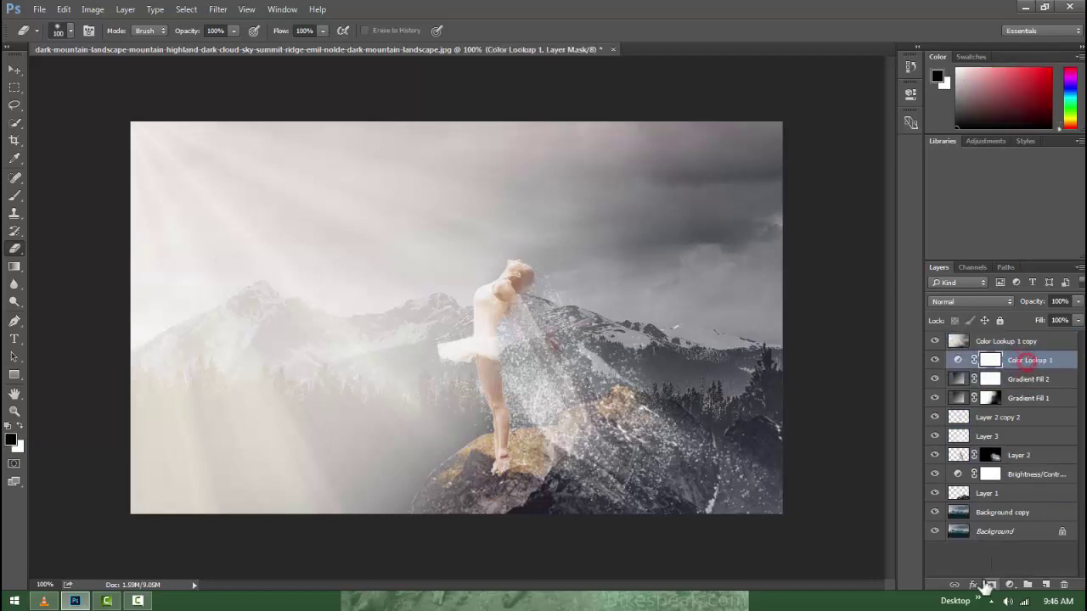
{"action": "left_click", "coordinate": [1027, 586]}
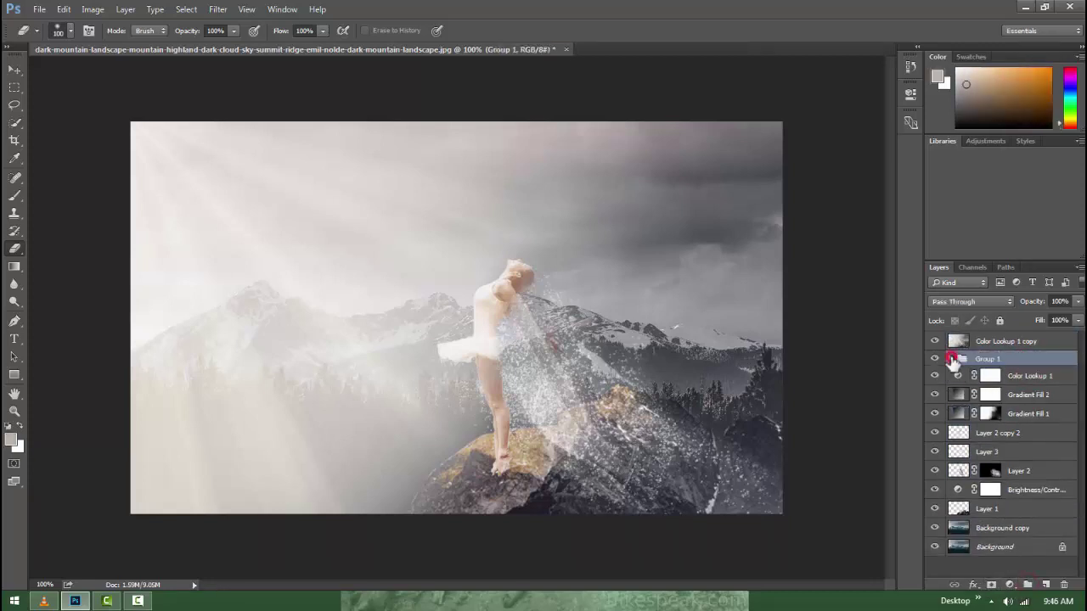
{"action": "left_click_drag", "start_coordinate": [1031, 379], "coordinate": [1010, 531]}
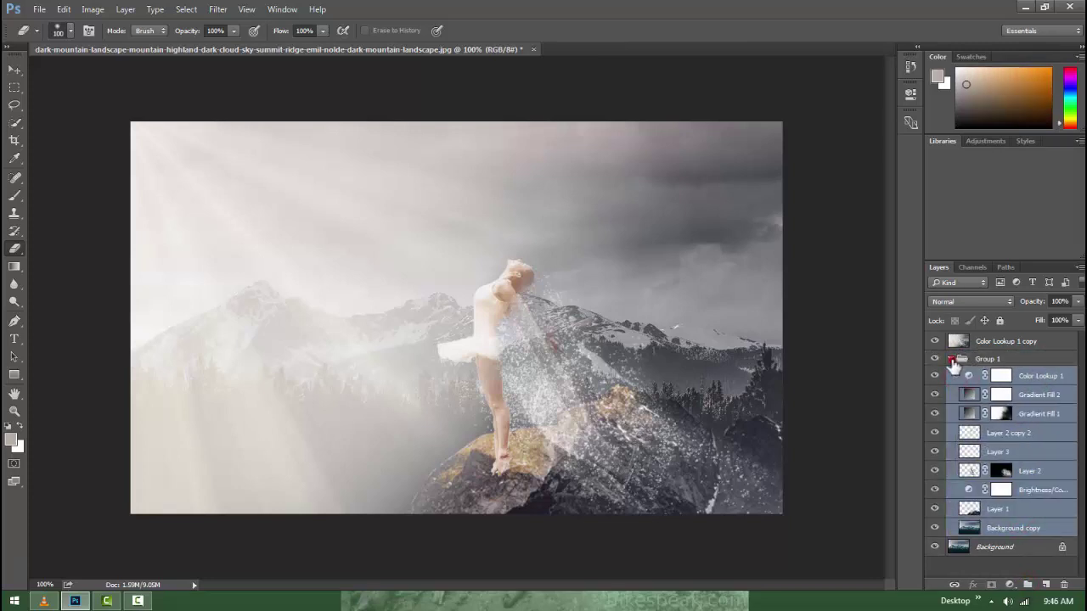
{"action": "left_click", "coordinate": [951, 358]}
{"action": "left_click", "coordinate": [985, 343]}
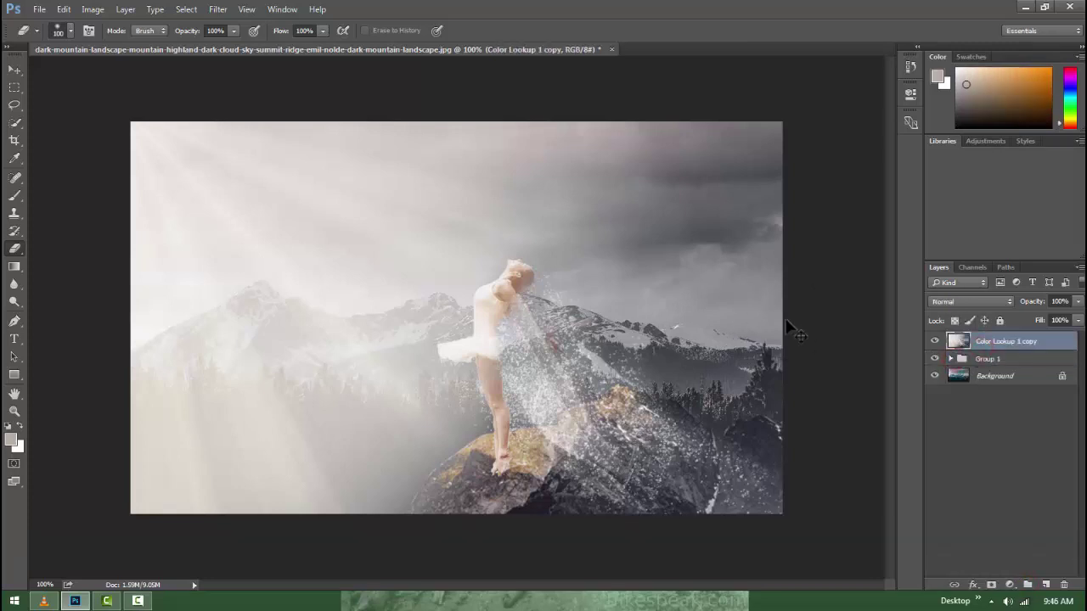
Apply the Camera Raw filter with Contrast +12, Clarity +11 and Shadows -14
{"action": "key", "text": "ctrl+shift+a"}
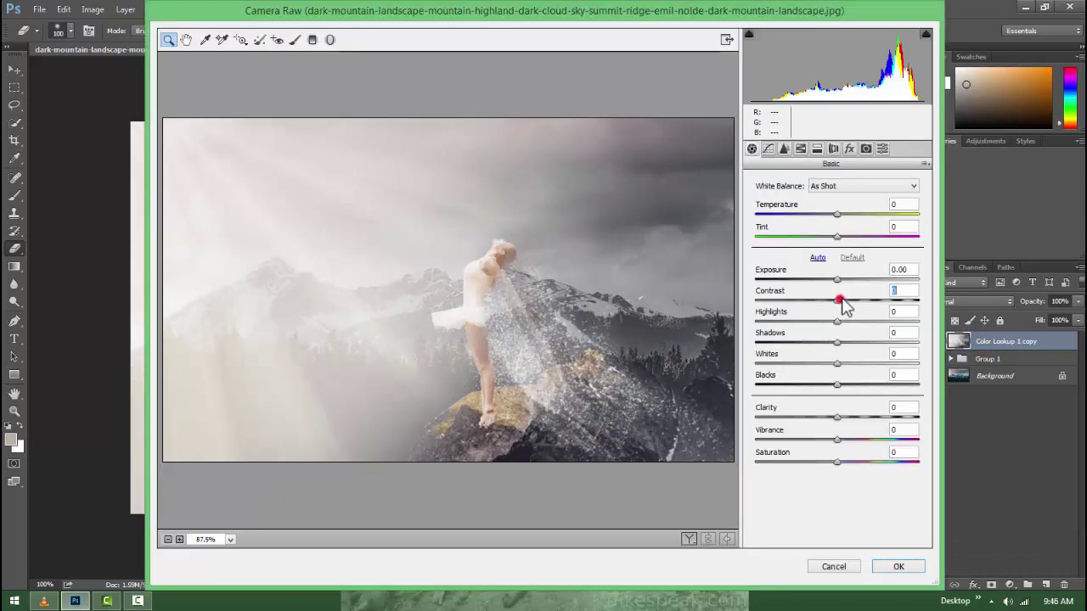
{"action": "left_click_drag", "start_coordinate": [843, 304], "coordinate": [849, 304]}
{"action": "left_click_drag", "start_coordinate": [837, 417], "coordinate": [846, 416]}
{"action": "left_click_drag", "start_coordinate": [837, 342], "coordinate": [826, 344]}
Shift the HSL hues: yellows +33, aquas -26, oranges about -46
{"action": "left_click", "coordinate": [800, 149]}
{"action": "left_click_drag", "start_coordinate": [837, 290], "coordinate": [830, 289]}
{"action": "left_click", "coordinate": [838, 336]}
{"action": "mouse_move", "coordinate": [838, 336]}
{"action": "left_mouse_down"}
{"action": "mouse_move", "coordinate": [816, 336]}
{"action": "mouse_move", "coordinate": [876, 357]}
{"action": "left_mouse_up"}
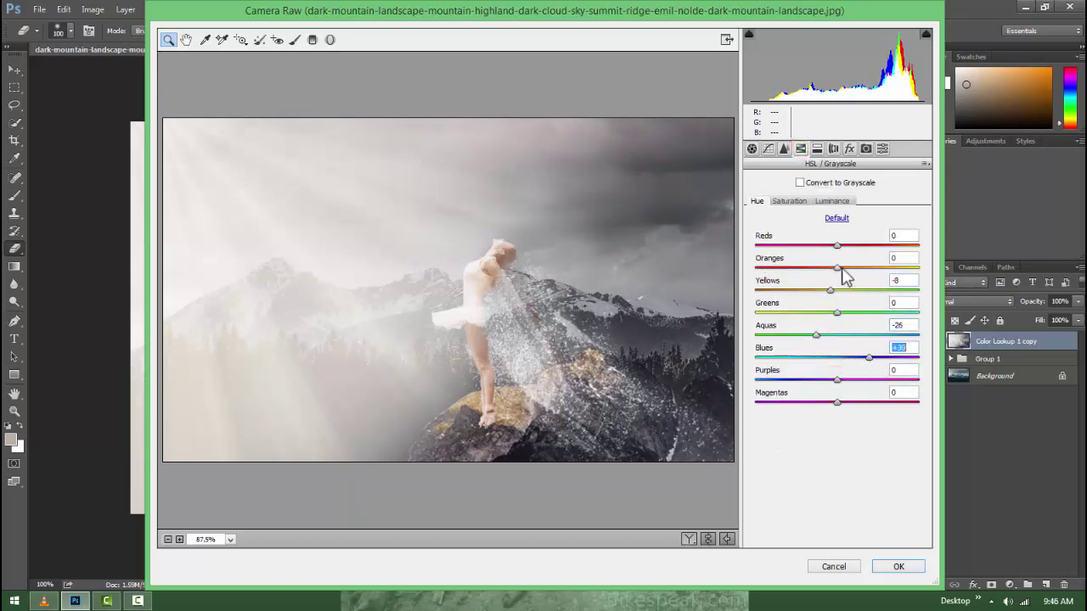
{"action": "left_click_drag", "start_coordinate": [828, 290], "coordinate": [877, 306]}
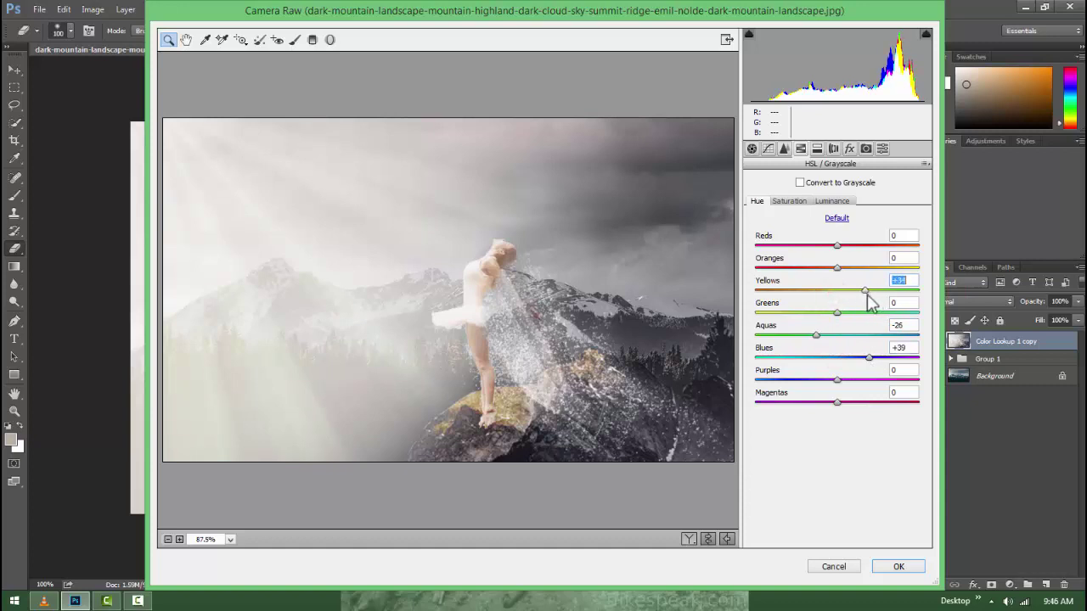
{"action": "left_click_drag", "start_coordinate": [856, 268], "coordinate": [801, 268]}
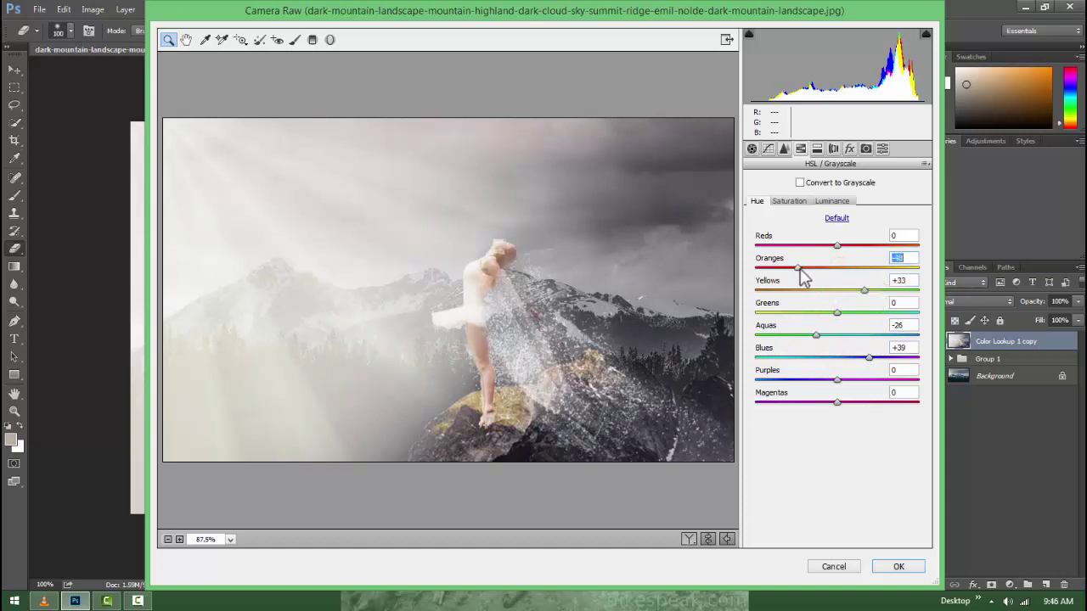
Add a dark -34 post-crop vignette with highlights raised and apply the Camera Raw filter
{"action": "left_click", "coordinate": [849, 149]}
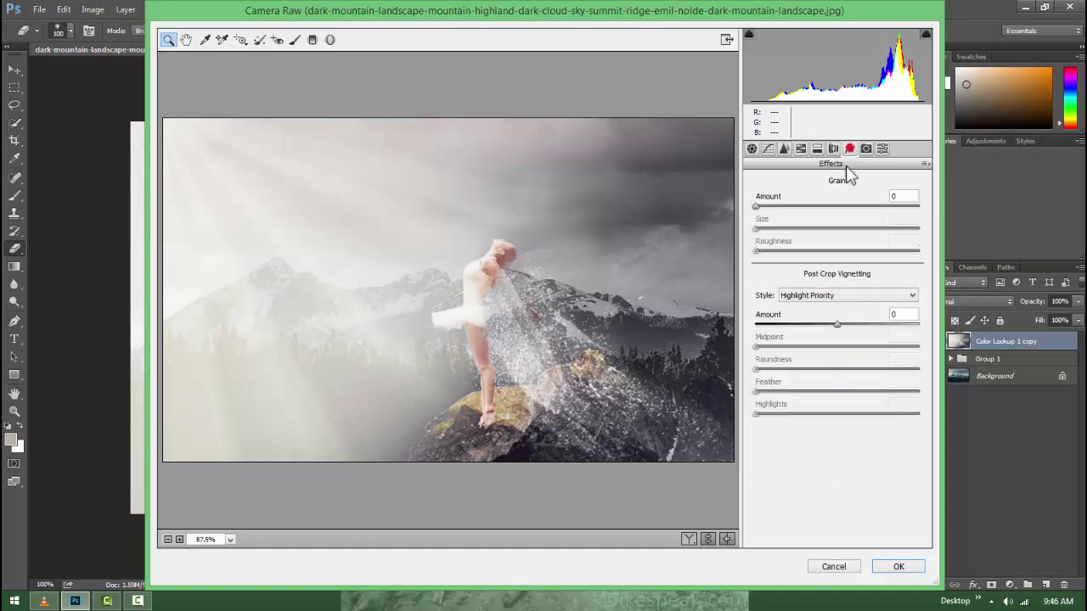
{"action": "mouse_move", "coordinate": [834, 324]}
{"action": "left_mouse_down"}
{"action": "mouse_move", "coordinate": [808, 325]}
{"action": "mouse_move", "coordinate": [869, 346]}
{"action": "mouse_move", "coordinate": [871, 369]}
{"action": "left_mouse_up"}
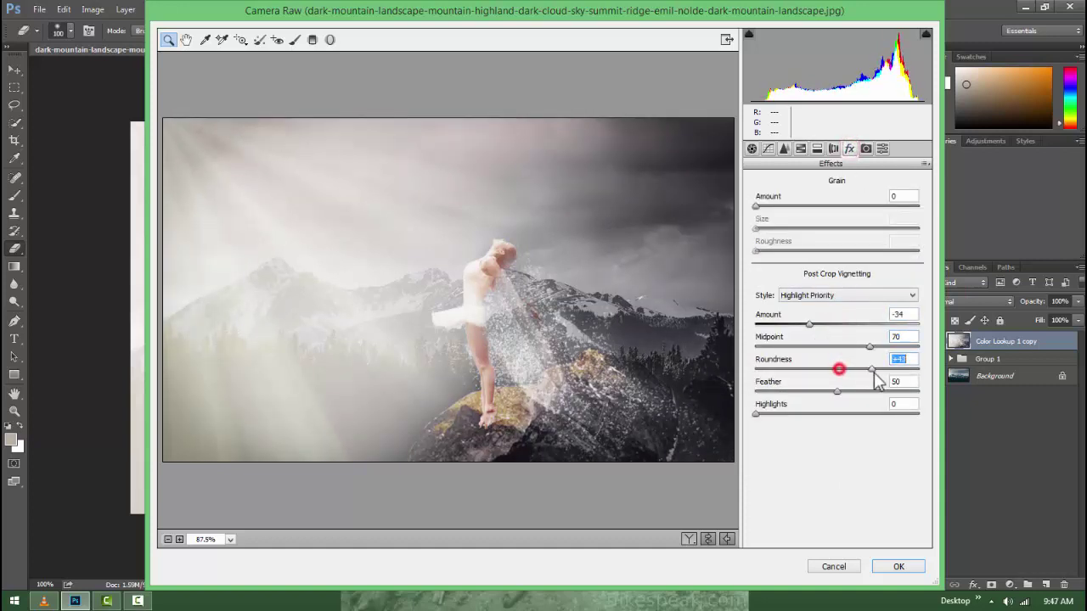
{"action": "left_click_drag", "start_coordinate": [757, 414], "coordinate": [888, 414]}
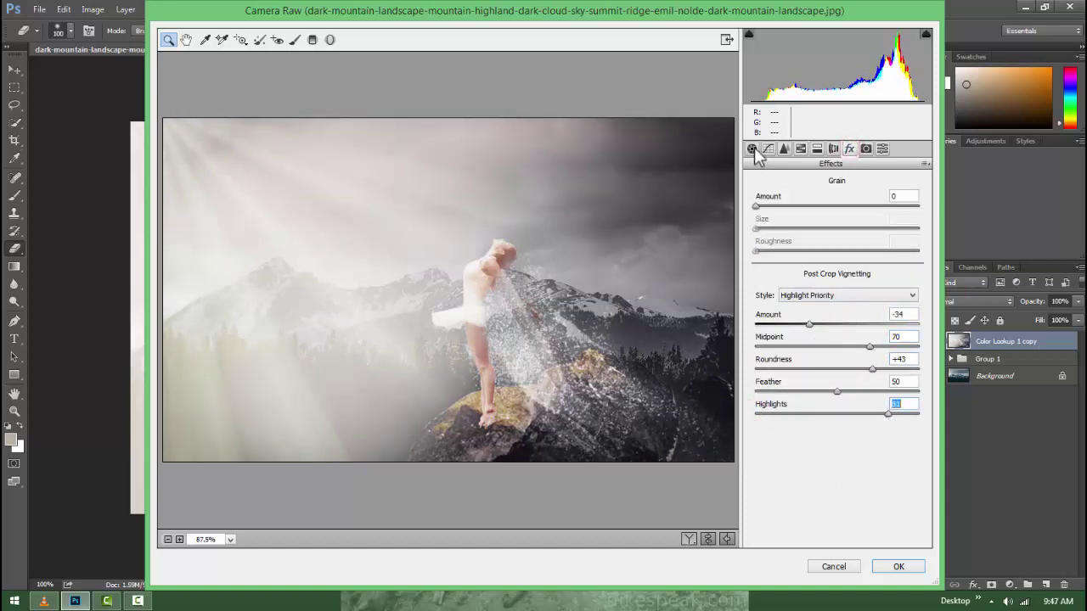
{"action": "left_click", "coordinate": [898, 566]}
{"action": "left_click", "coordinate": [1010, 585]}
Add a Curves layer, lifting Green, lowering Red and nudging Blue for a teal tint
{"action": "left_click", "coordinate": [976, 371]}
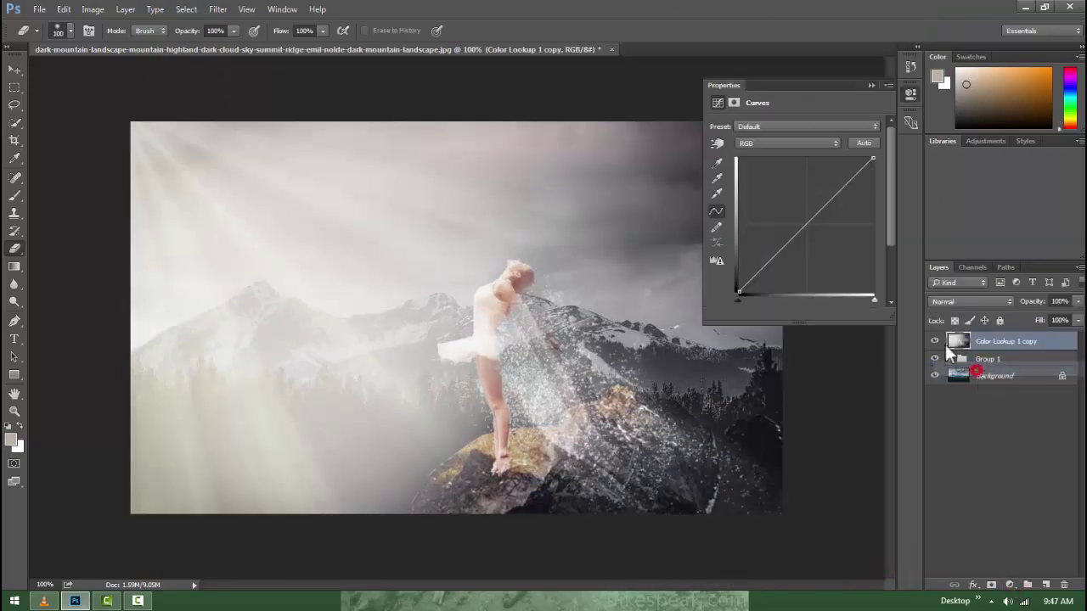
{"action": "left_click", "coordinate": [773, 143]}
{"action": "left_click", "coordinate": [764, 168]}
{"action": "left_click", "coordinate": [805, 224]}
{"action": "left_click_drag", "start_coordinate": [805, 224], "coordinate": [806, 221]}
{"action": "left_click", "coordinate": [786, 143]}
{"action": "left_click", "coordinate": [763, 161]}
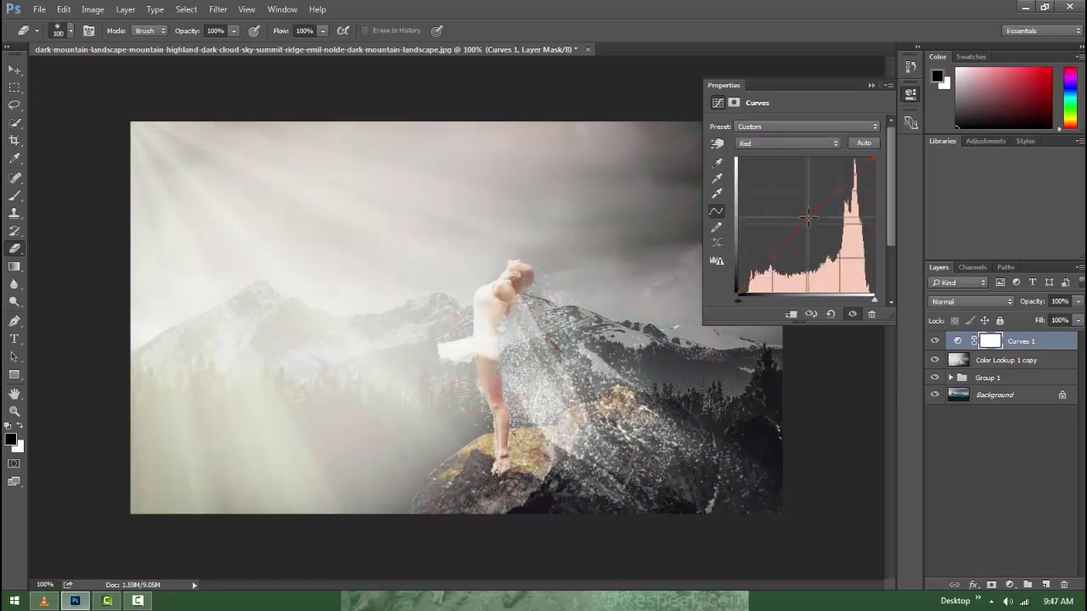
{"action": "left_click_drag", "start_coordinate": [808, 216], "coordinate": [815, 223]}
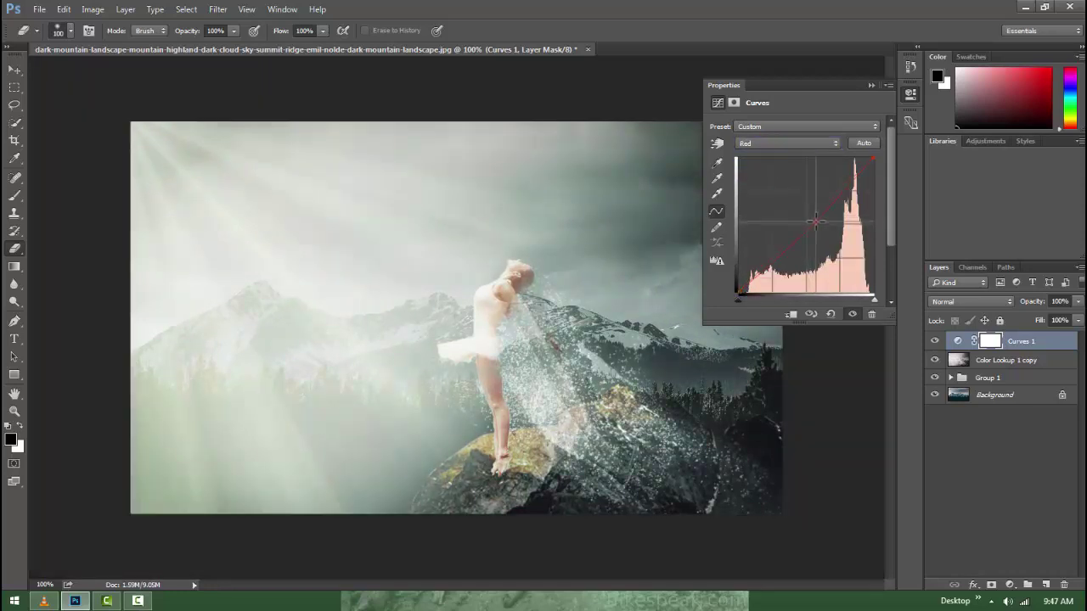
{"action": "left_click", "coordinate": [786, 143]}
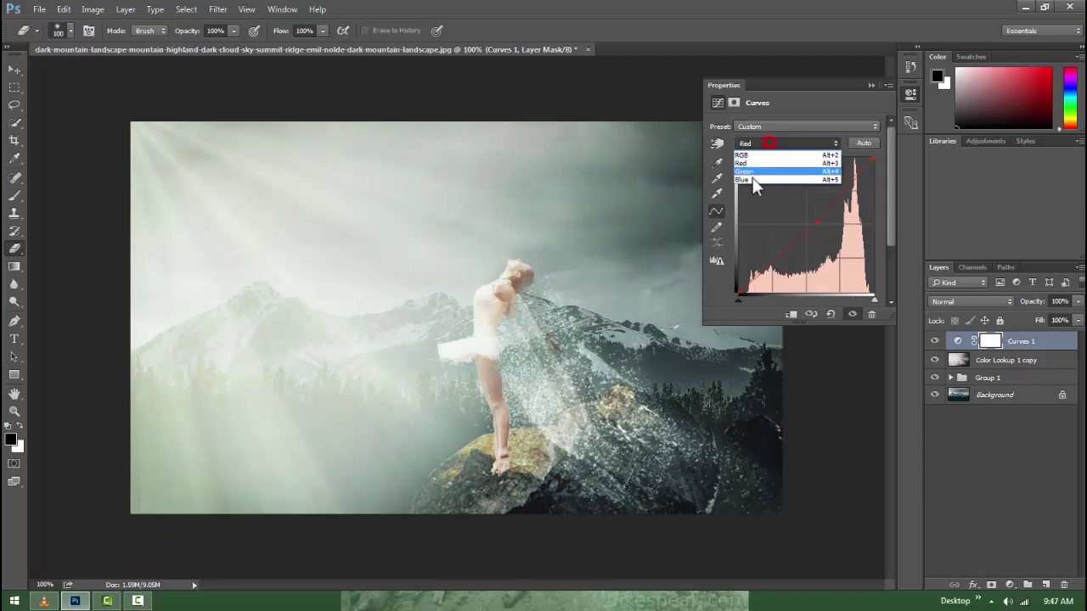
{"action": "left_click", "coordinate": [751, 178]}
{"action": "left_click_drag", "start_coordinate": [808, 221], "coordinate": [813, 220]}
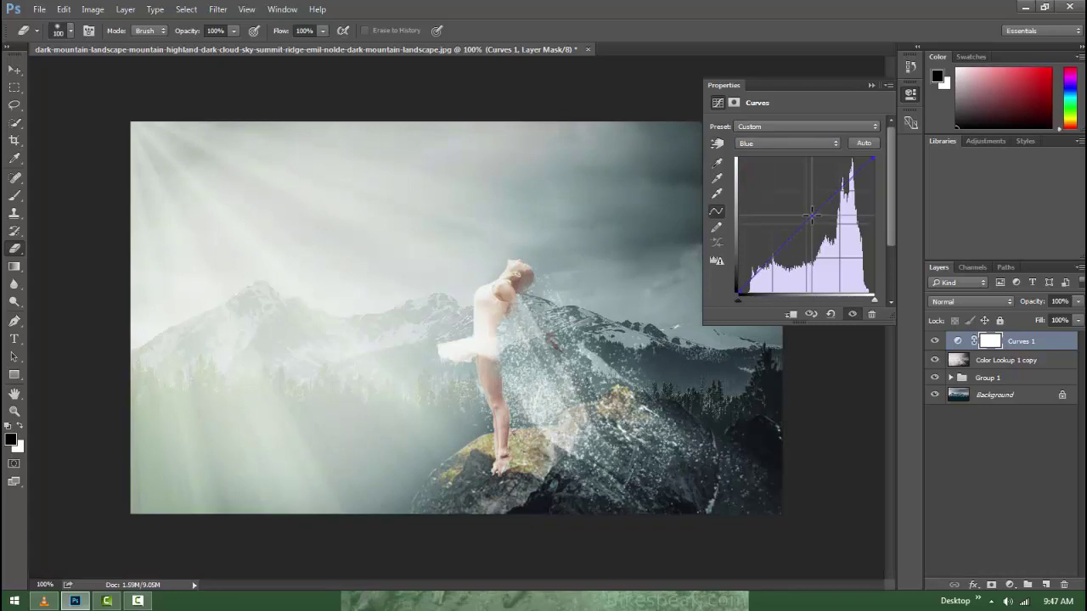
{"action": "left_click", "coordinate": [874, 85]}
Add a top Brightness/Contrast layer with Contrast 37 and Brightness -2
{"action": "left_click", "coordinate": [1009, 584]}
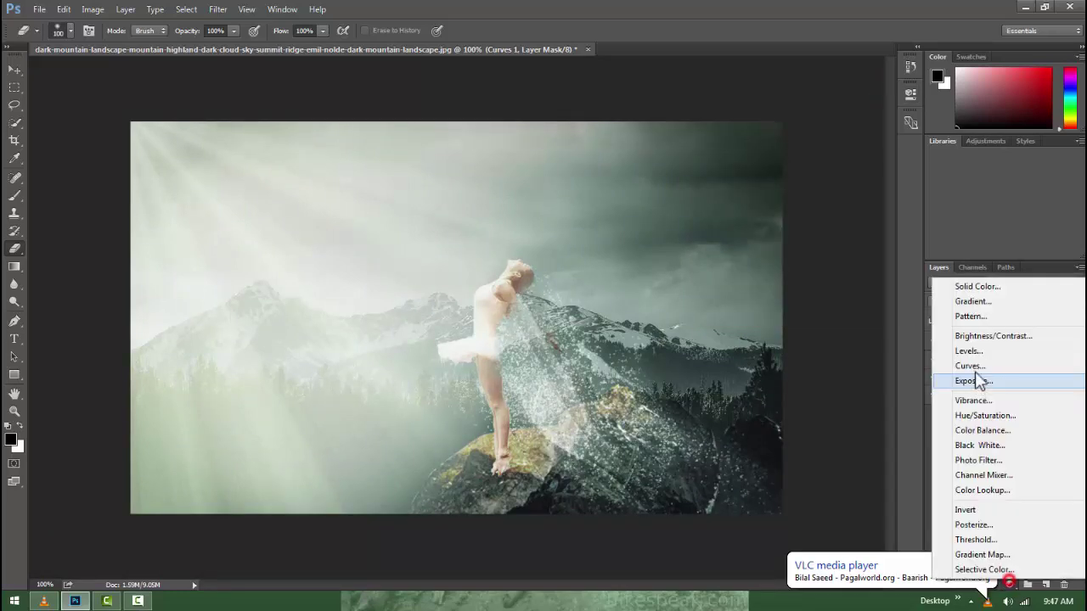
{"action": "left_click", "coordinate": [971, 335]}
{"action": "mouse_move", "coordinate": [792, 189]}
{"action": "left_mouse_down"}
{"action": "mouse_move", "coordinate": [792, 161]}
{"action": "mouse_move", "coordinate": [812, 189]}
{"action": "left_mouse_up"}
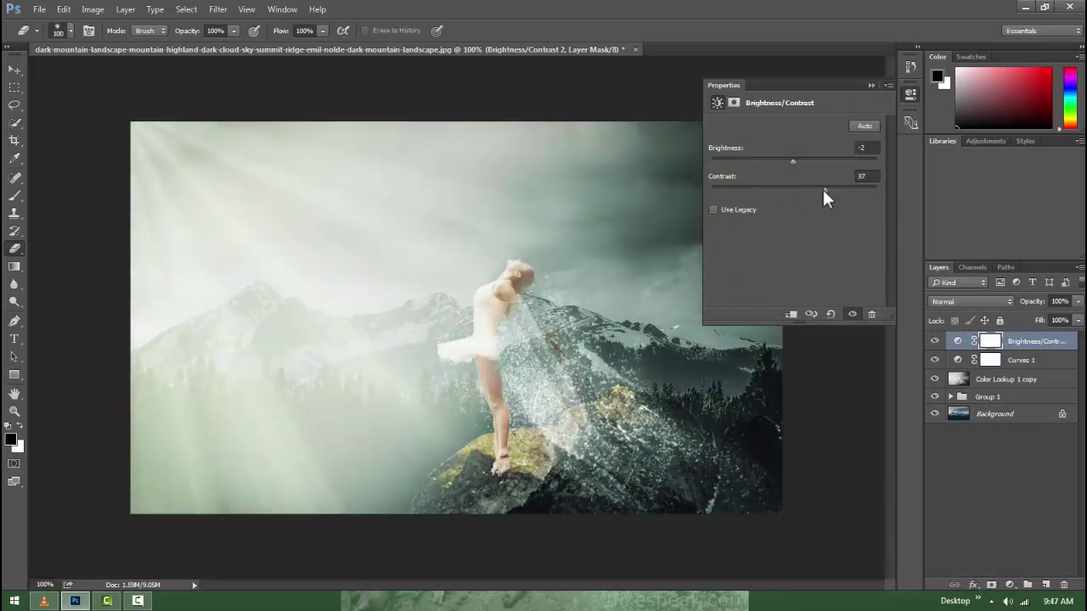
{"action": "left_click", "coordinate": [910, 93]}
{"action": "left_click", "coordinate": [15, 72]}
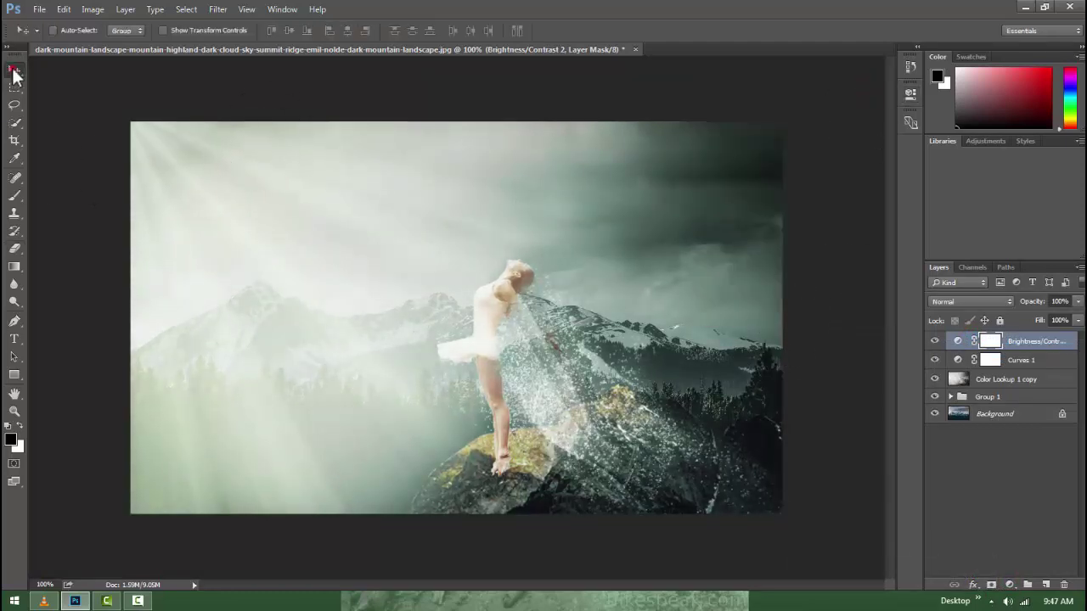